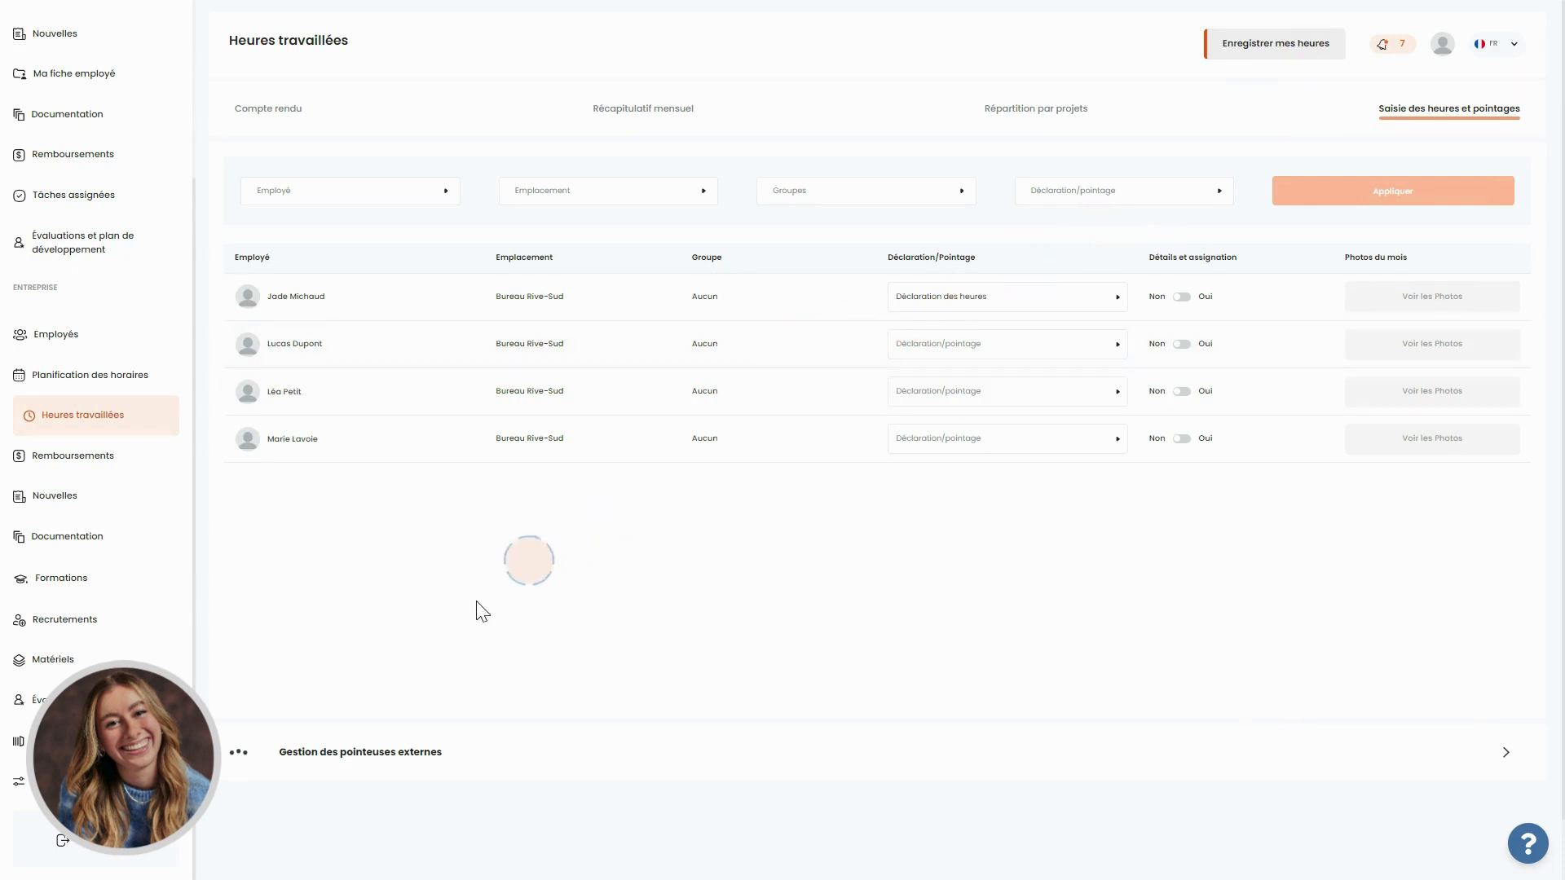
Expand the external time clock management section and create a new time clock named "abc"
left_click(378, 753)
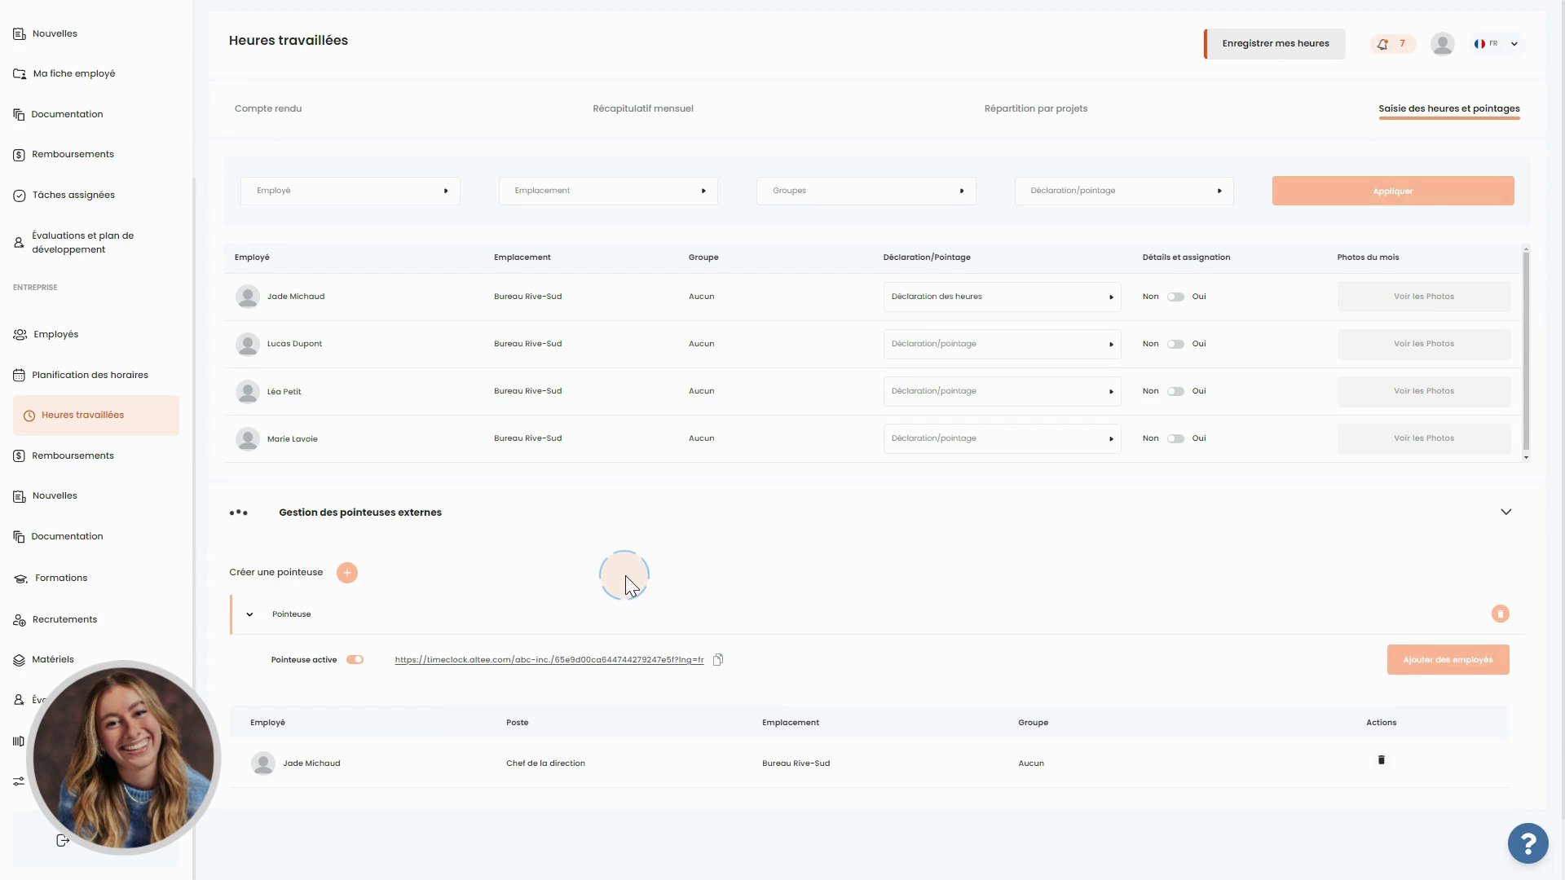
left_click(346, 572)
left_click(301, 618)
type("d")
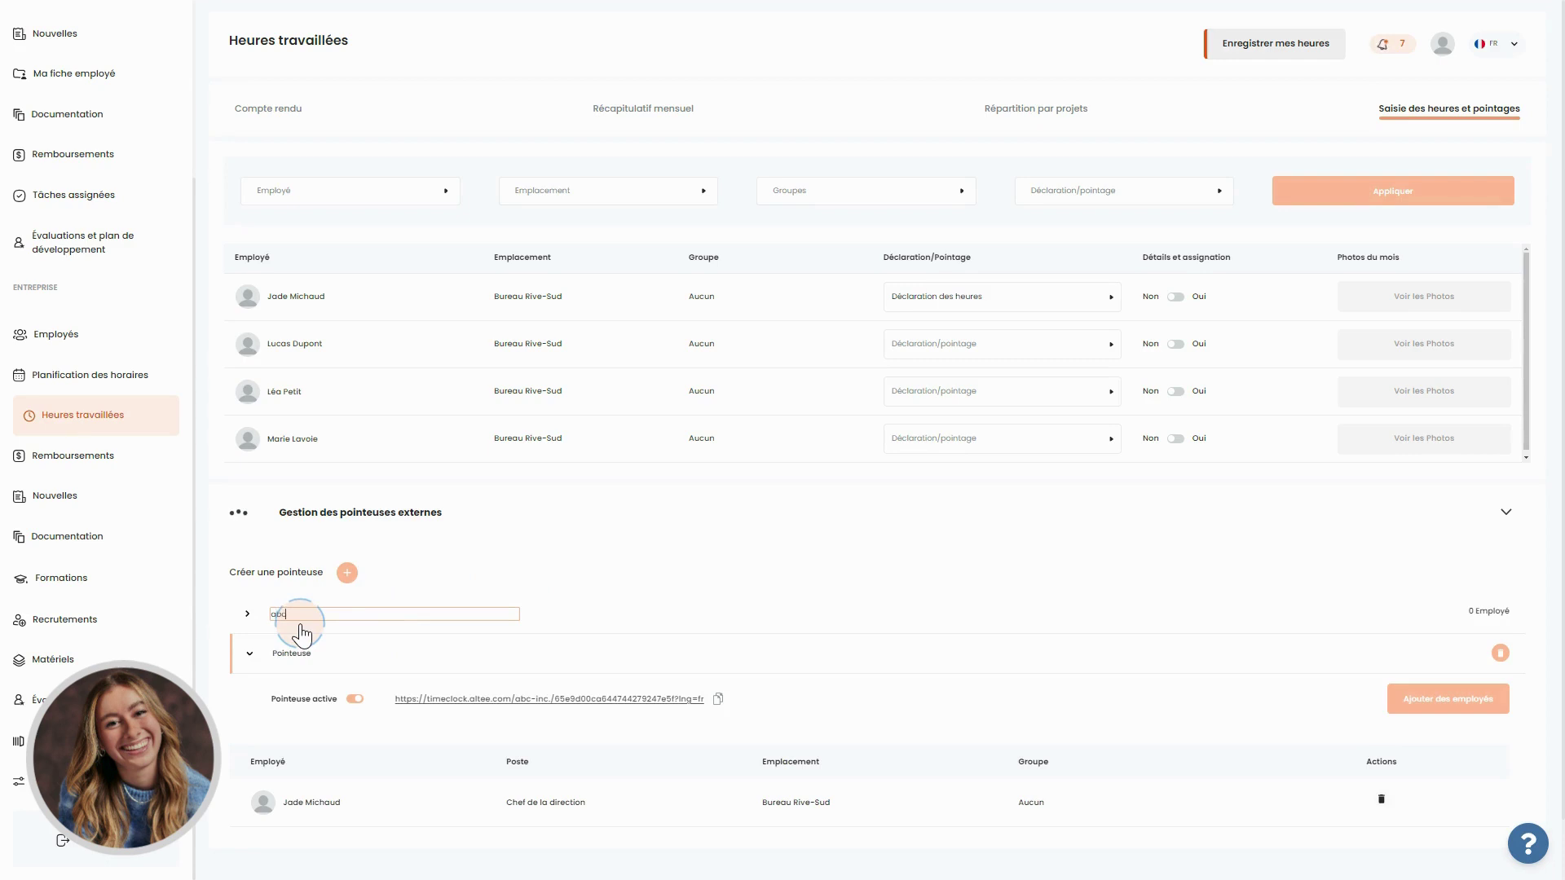
left_click(1425, 699)
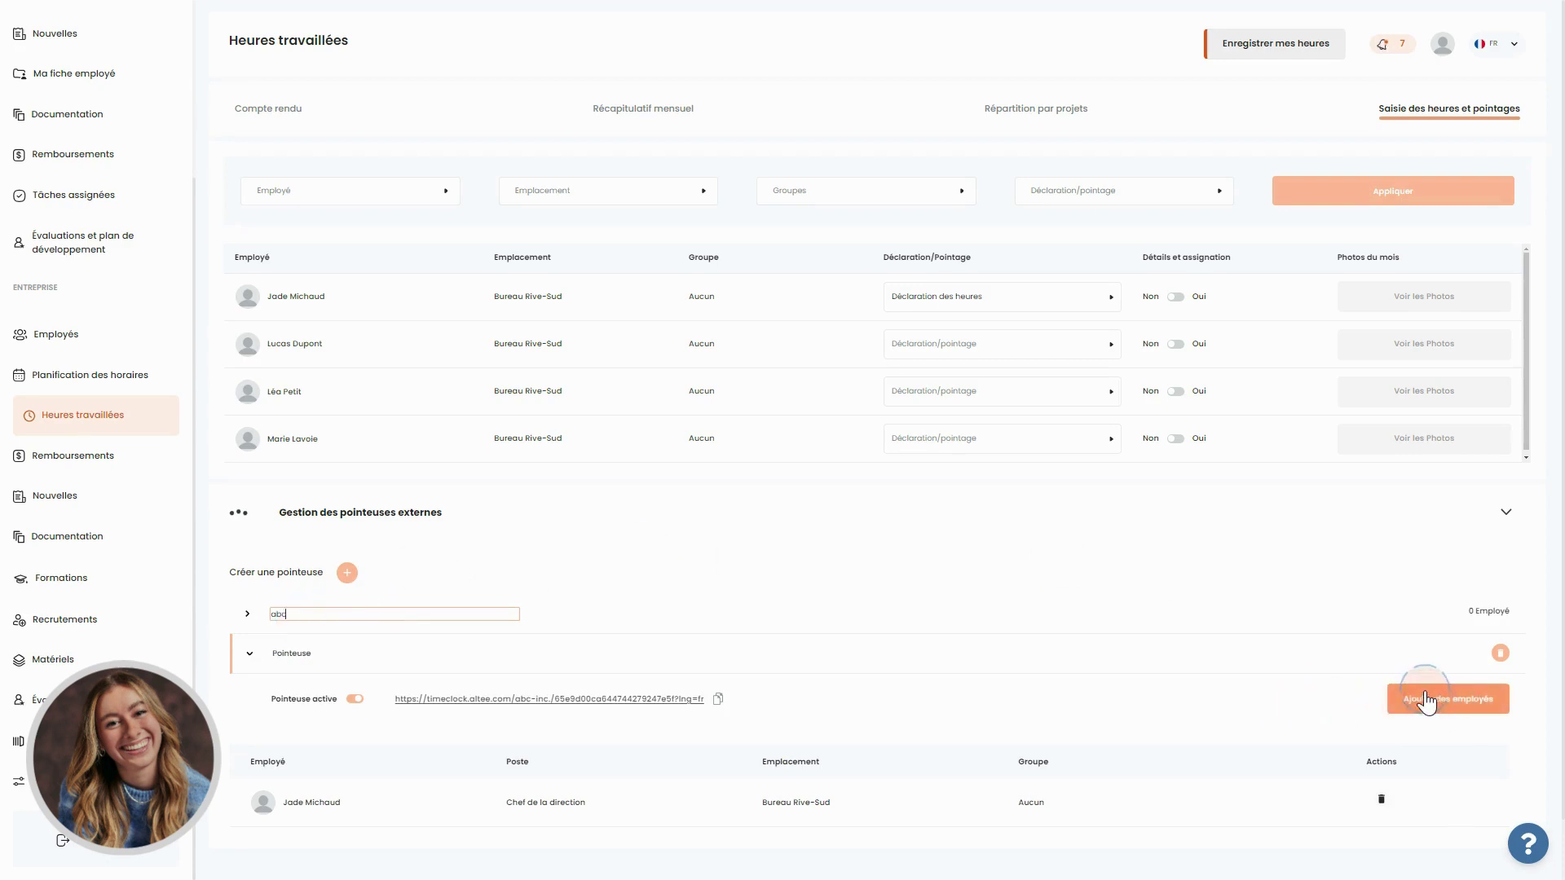
left_click(753, 593)
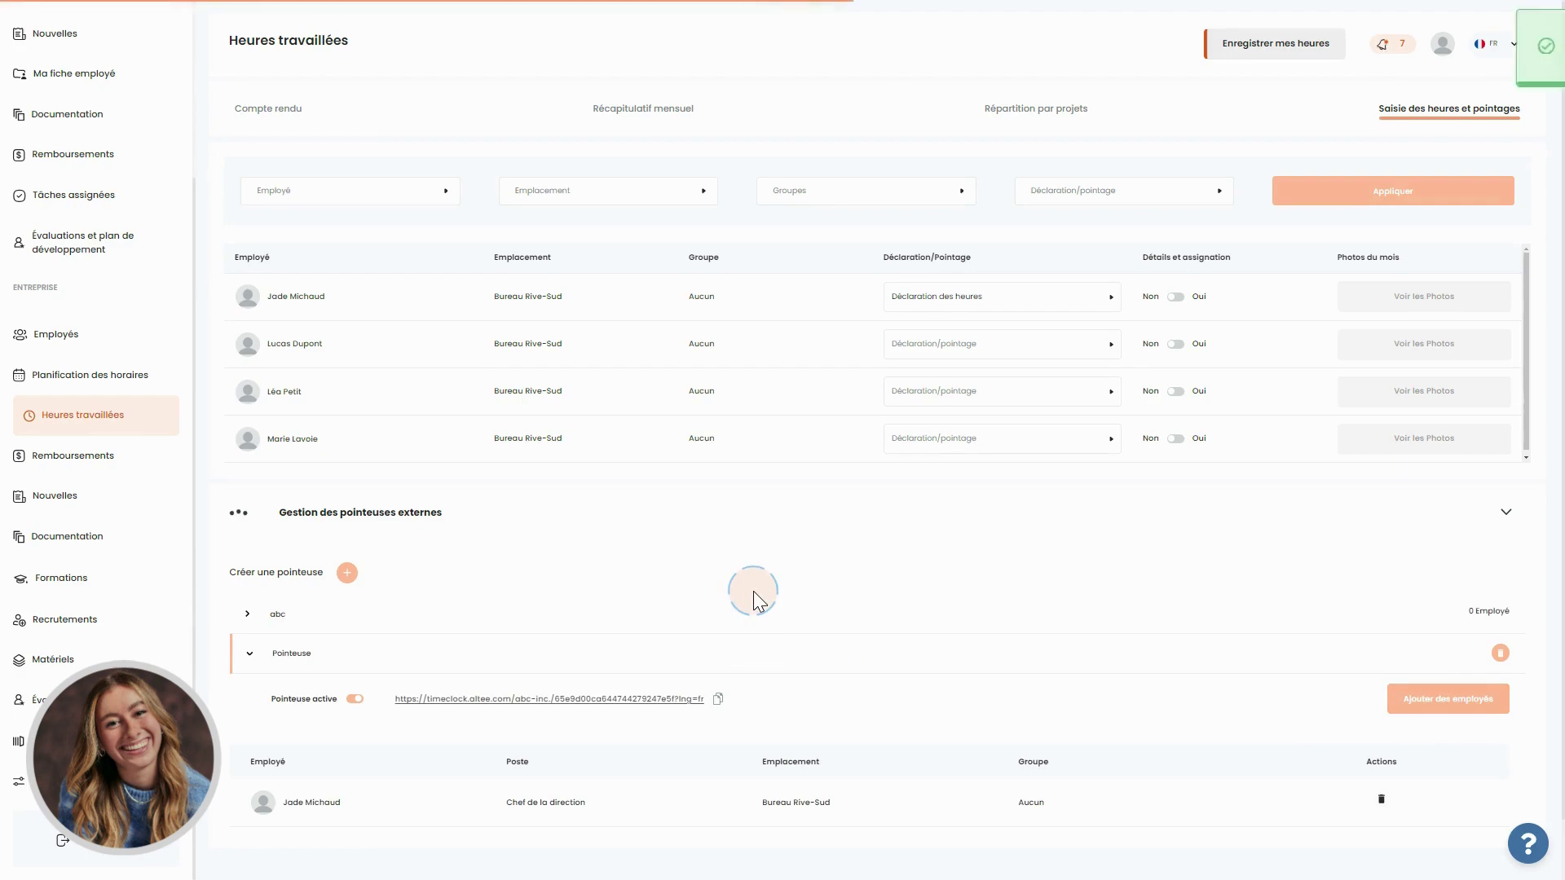
Add the first listed employee (Chef de la direction) to the abc time clock and activate that time clock
left_click(247, 614)
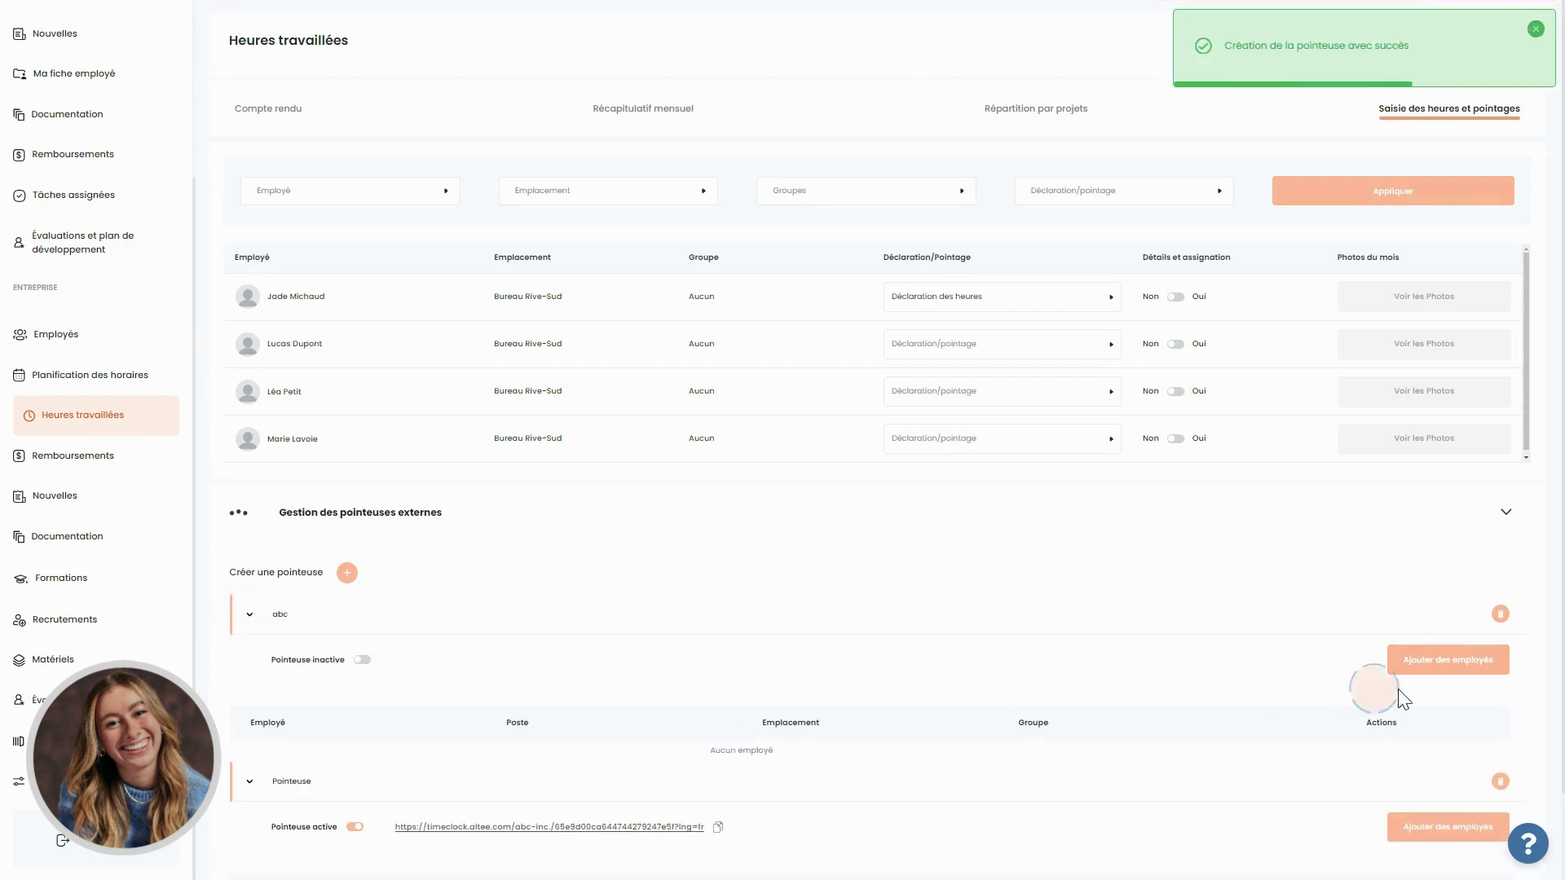
left_click(1446, 661)
left_click(1092, 364)
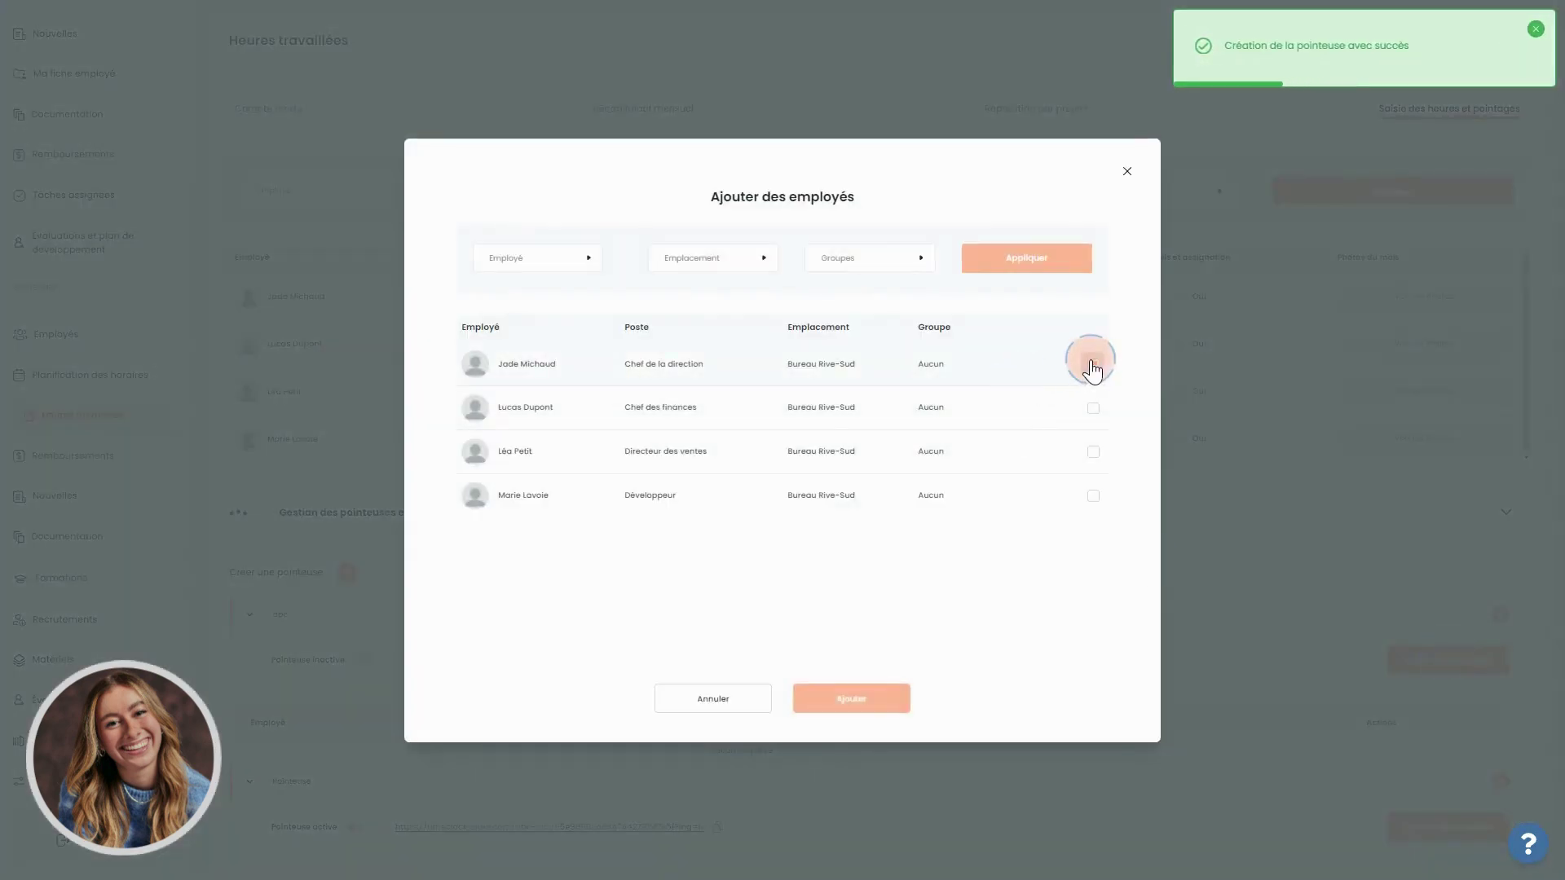
left_click(831, 699)
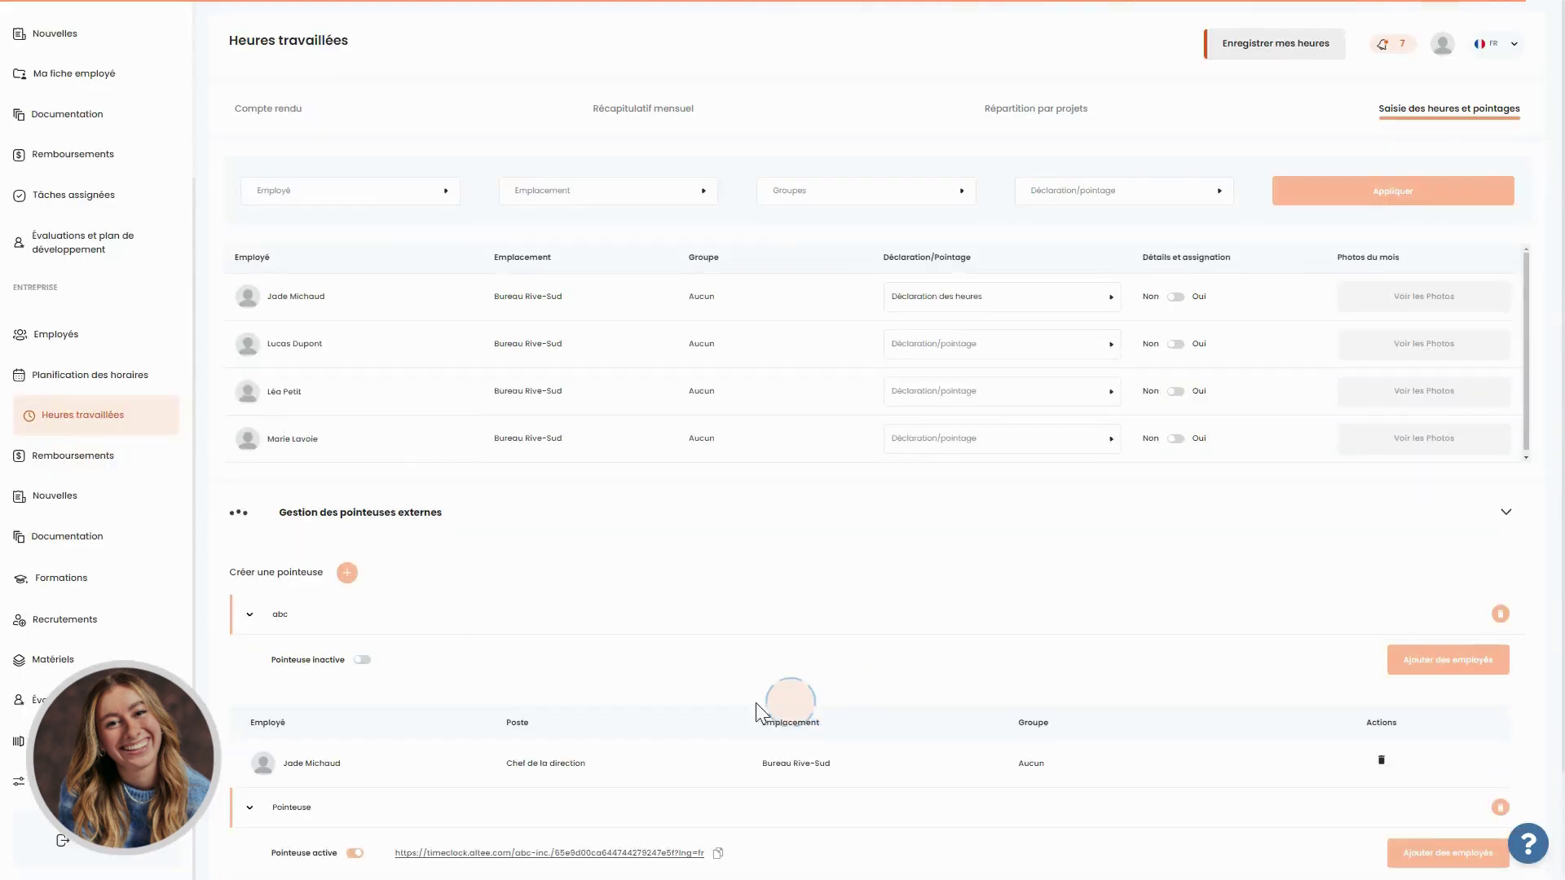
scroll(588, 686, "down", 1)
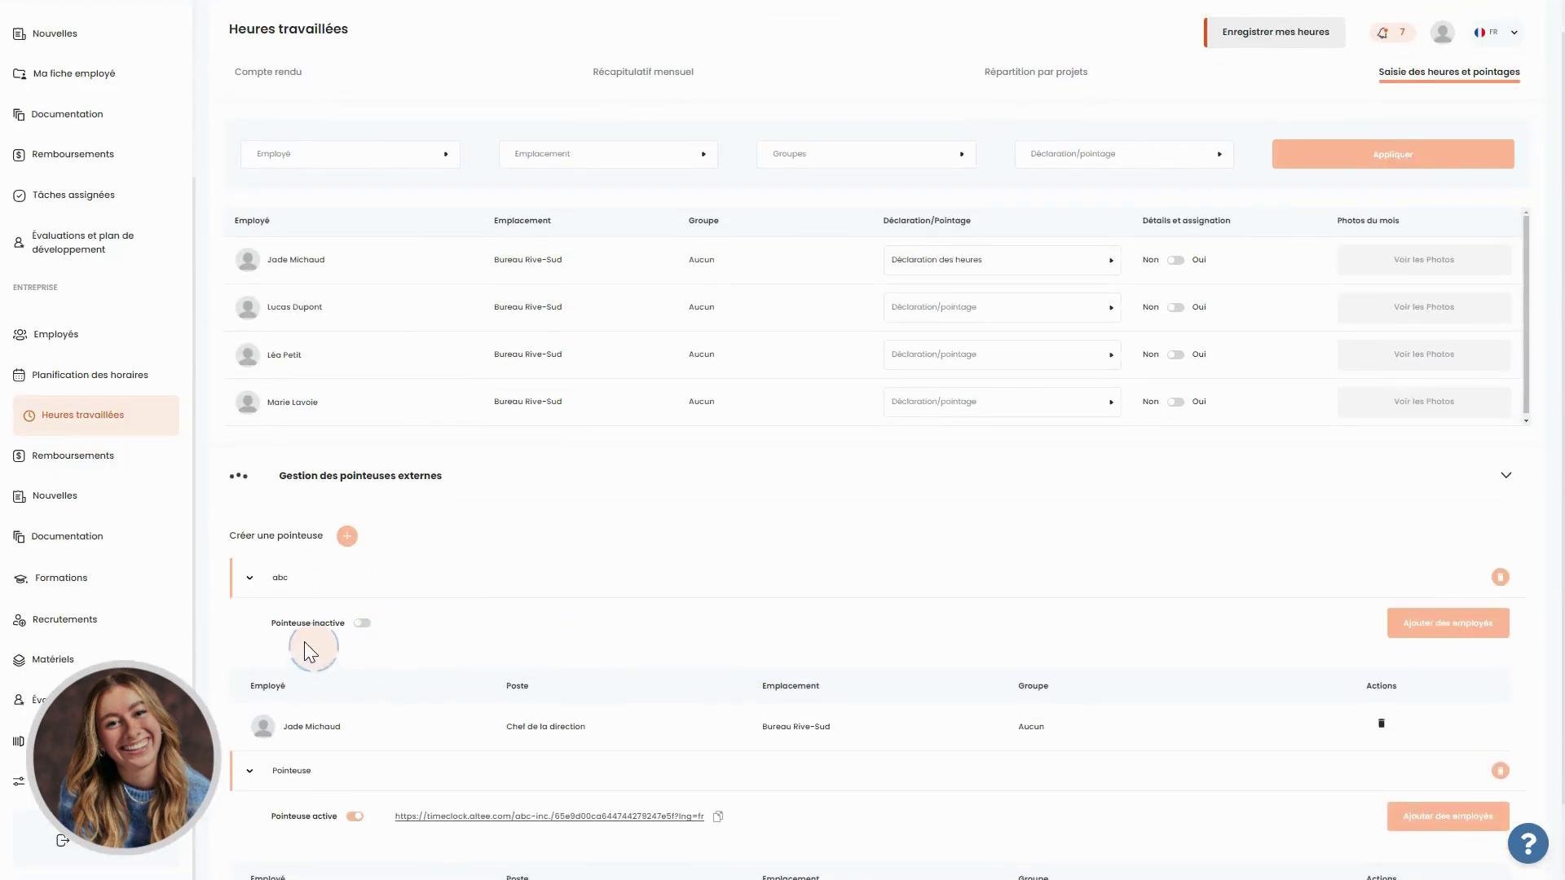
left_click(362, 625)
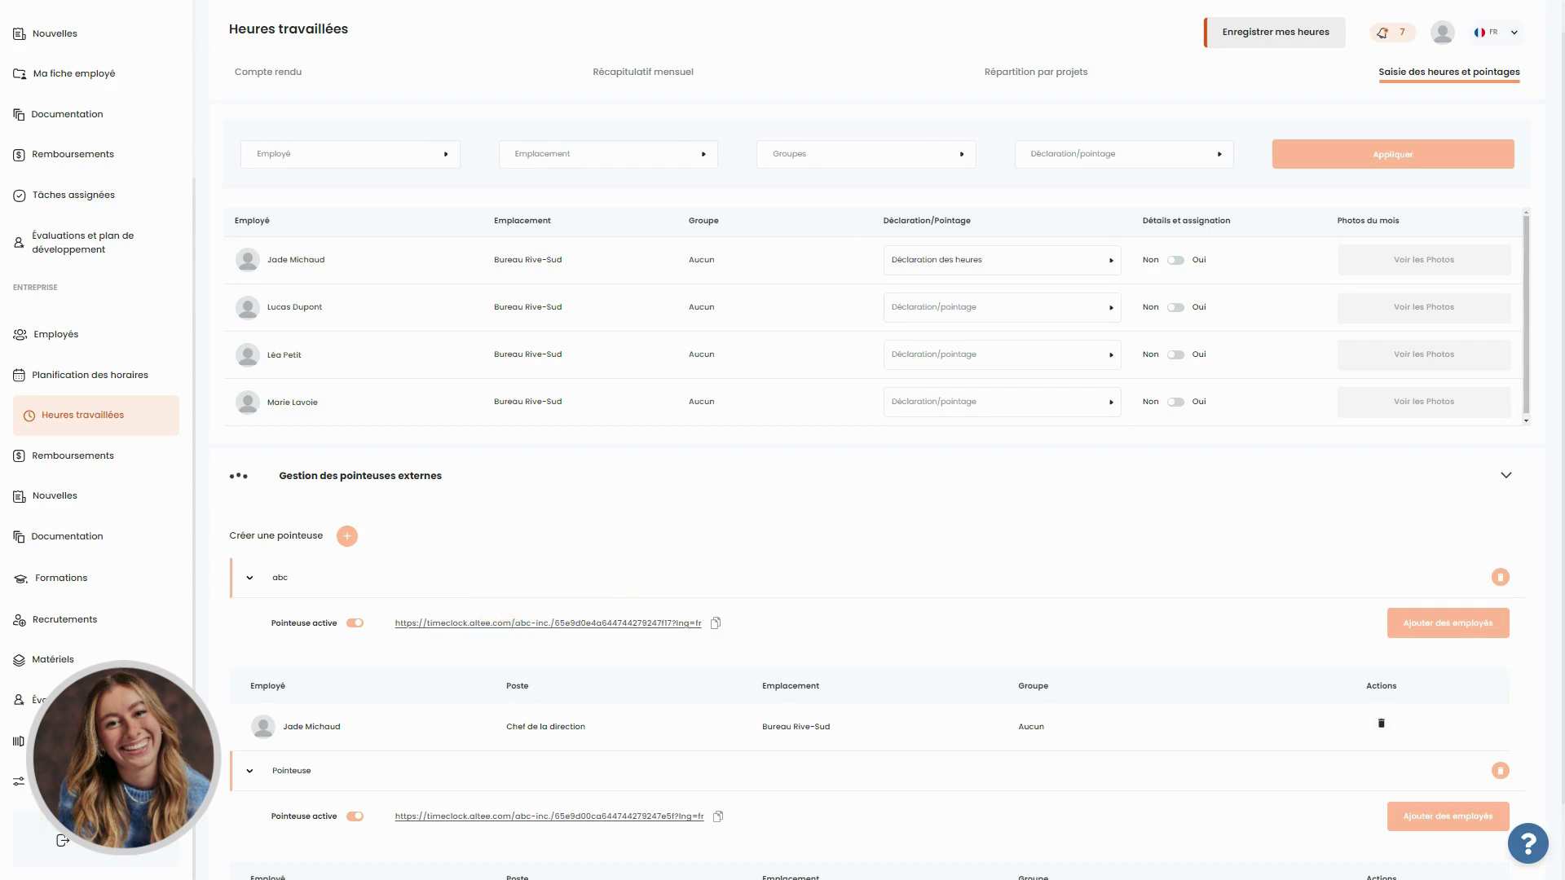
Switch to the browser page of the external Pointeuse, inspect the employee's hours registration form, and close it without adding hours
key("alt+Tab")
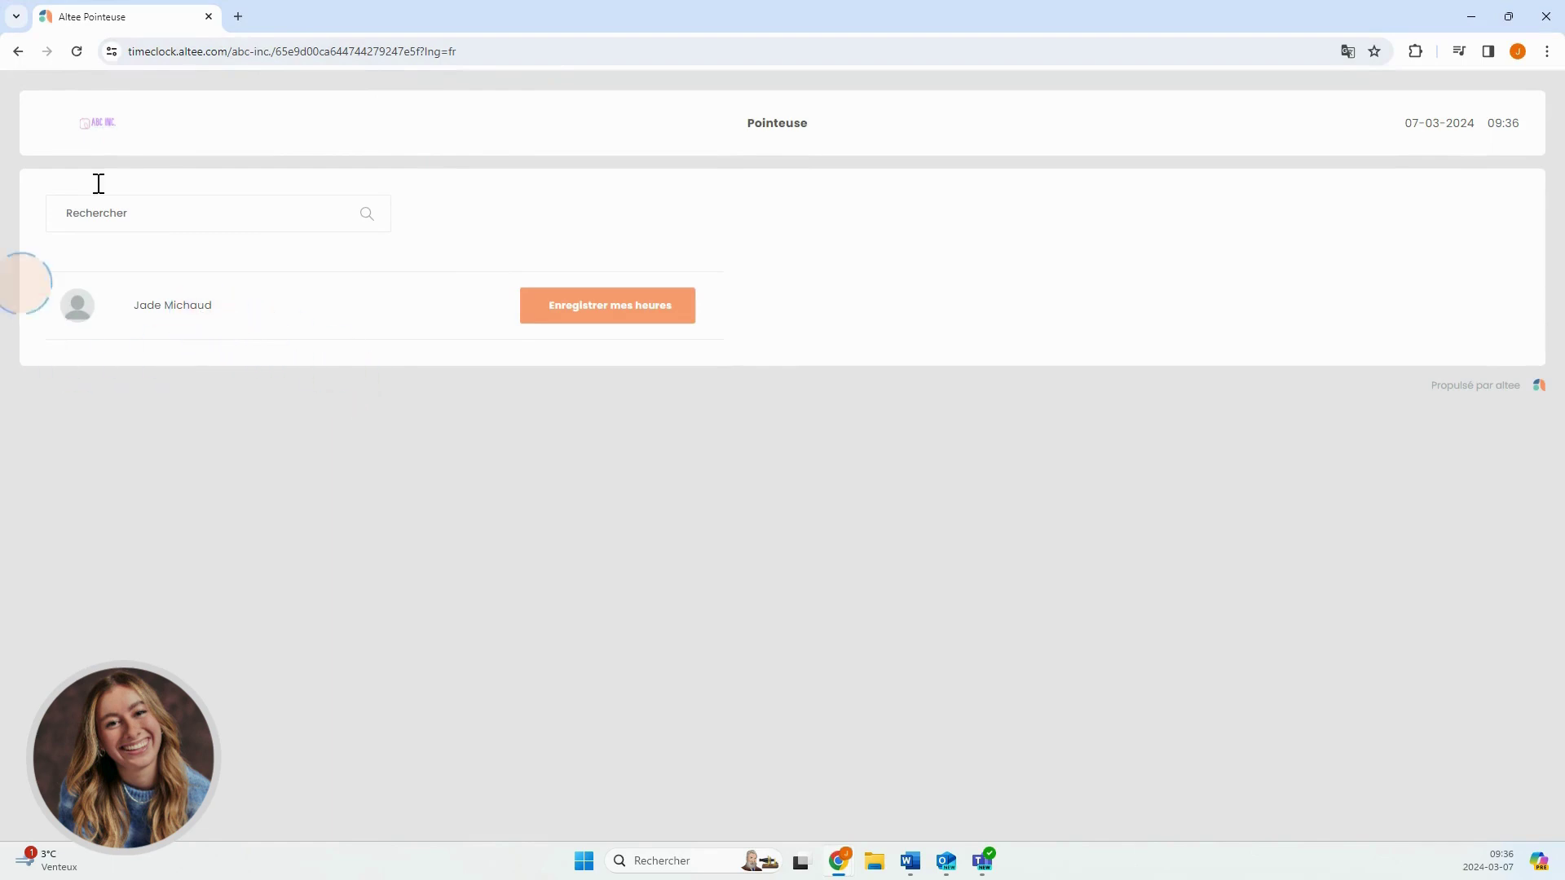
left_click(579, 318)
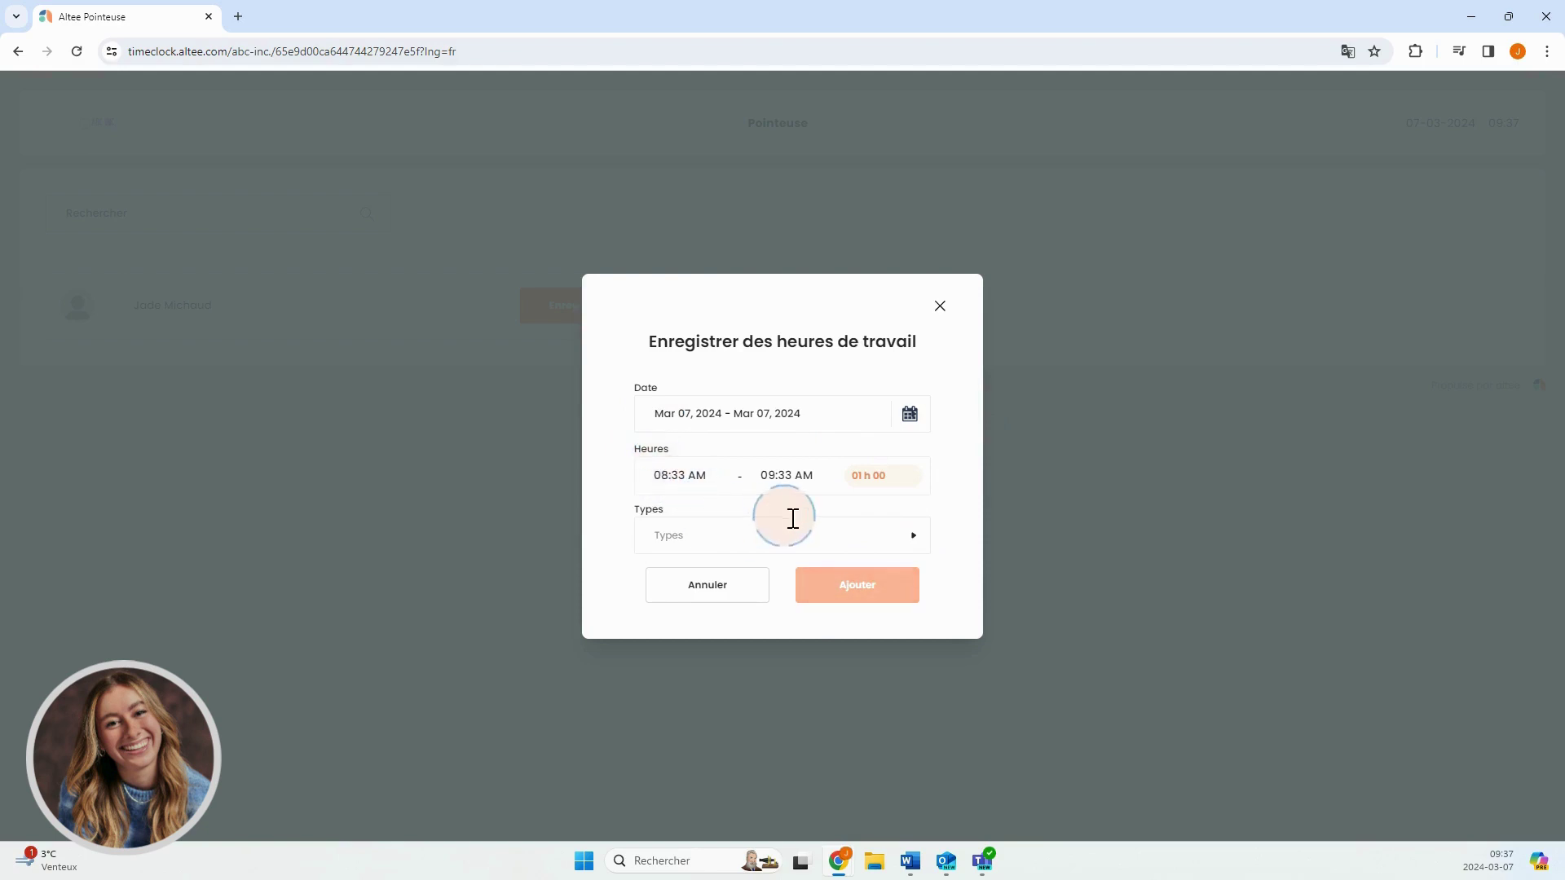
left_click(941, 303)
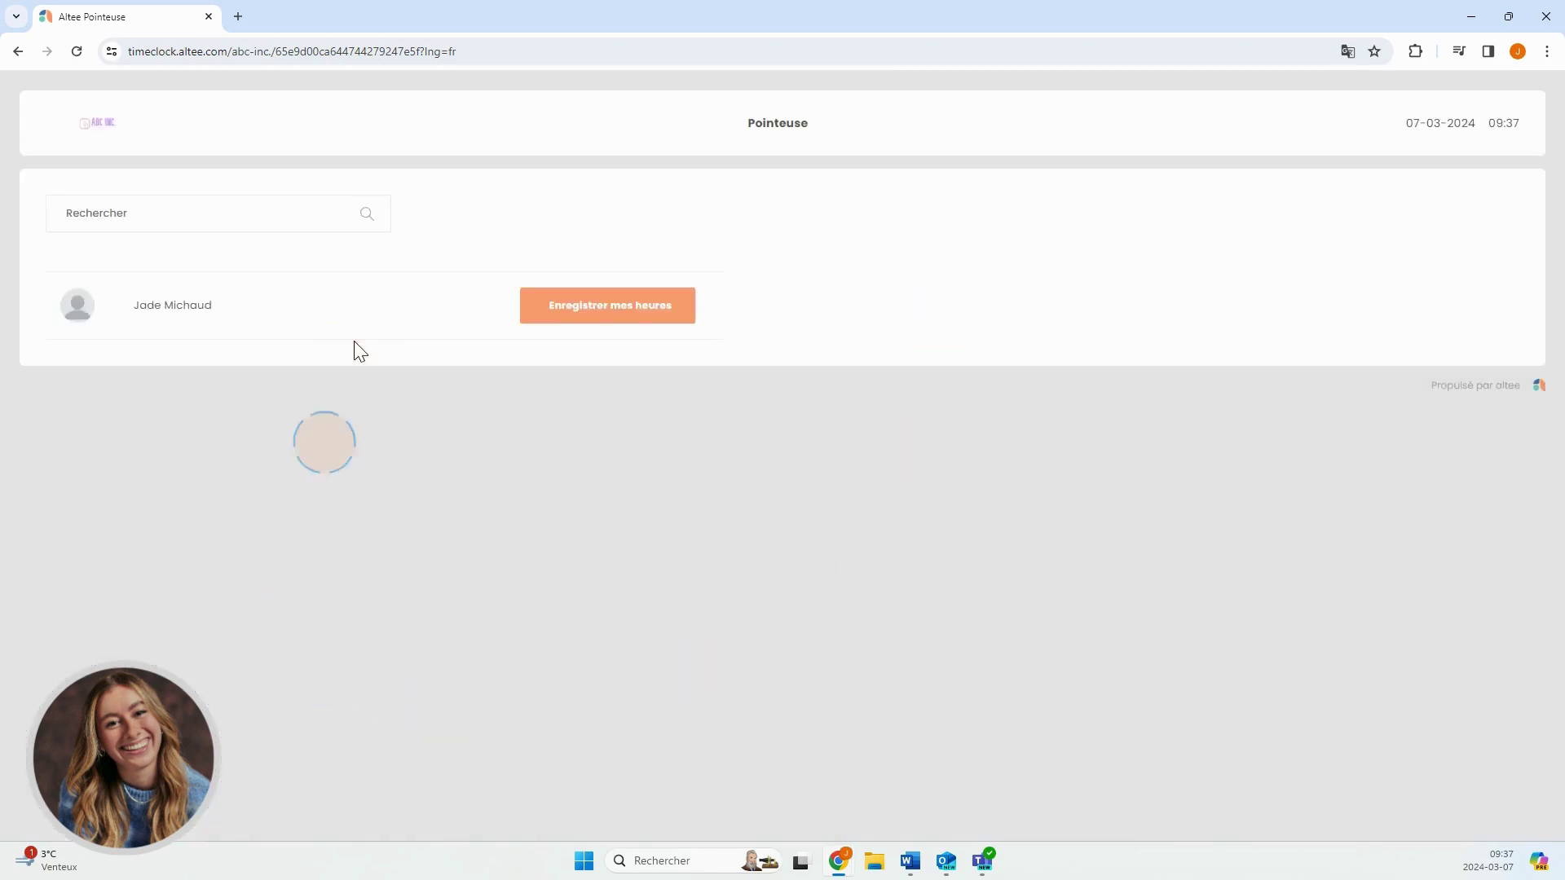
left_click(1557, 3)
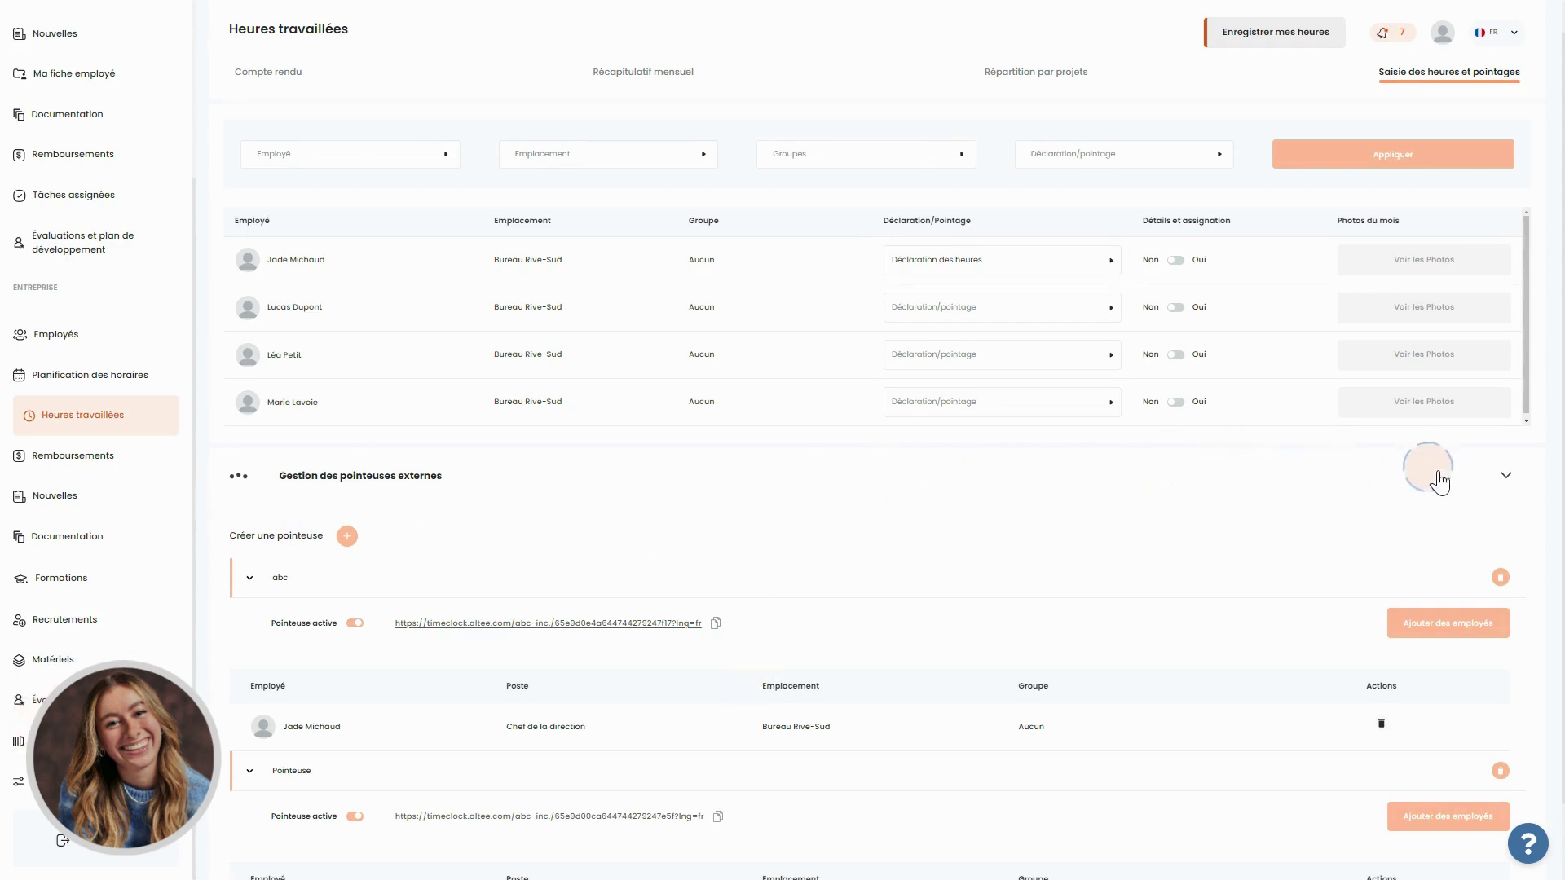
Collapse the external time clock management section and set the first employee's declaration mode to Déclaration des heures
left_click(1505, 475)
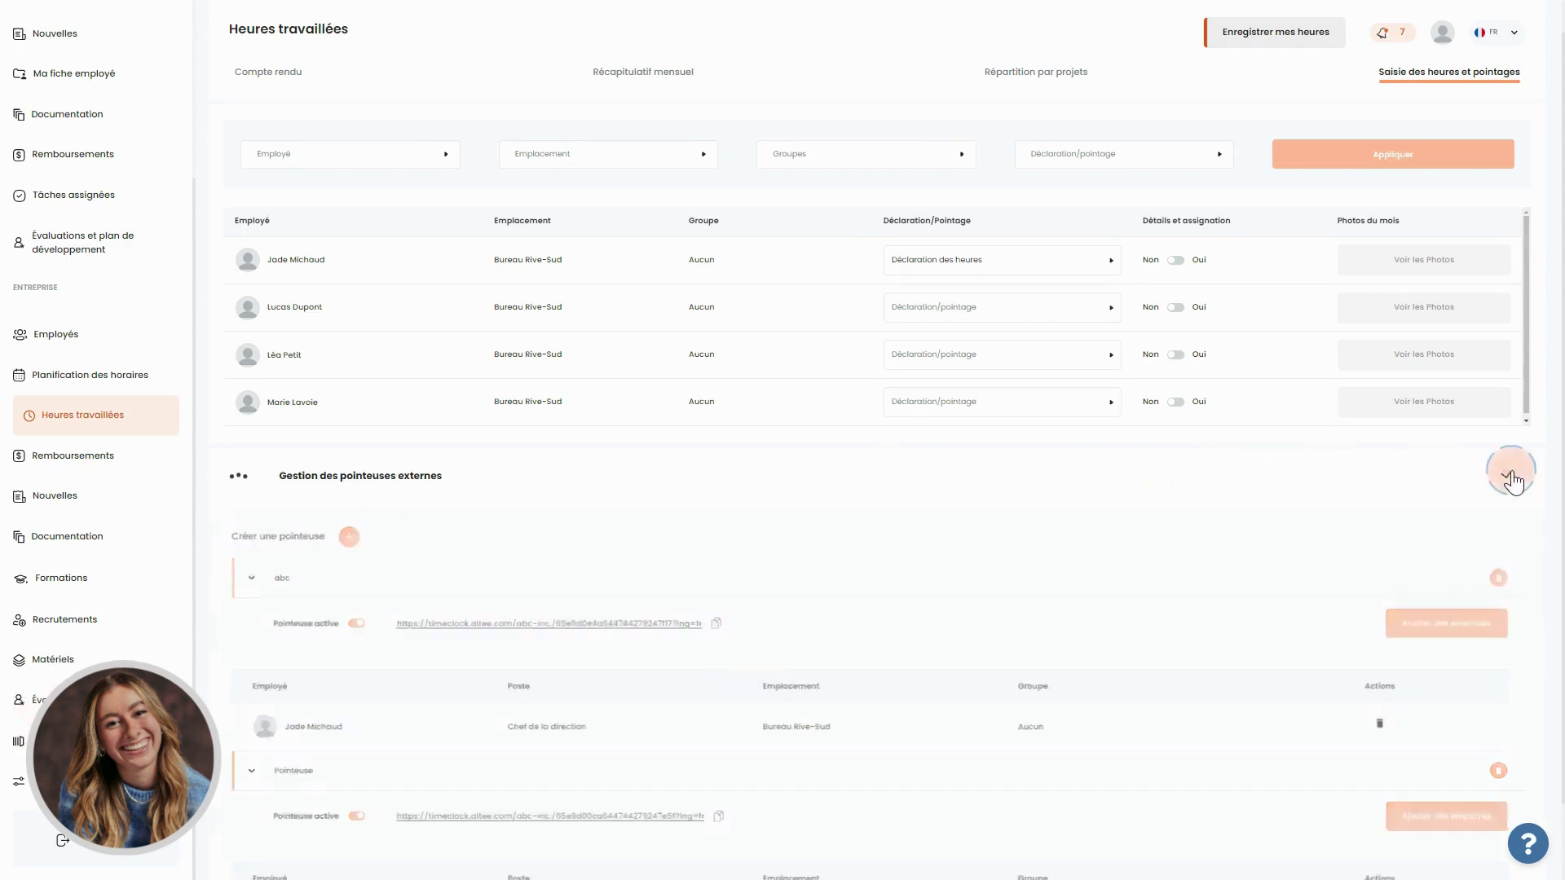
left_click(988, 260)
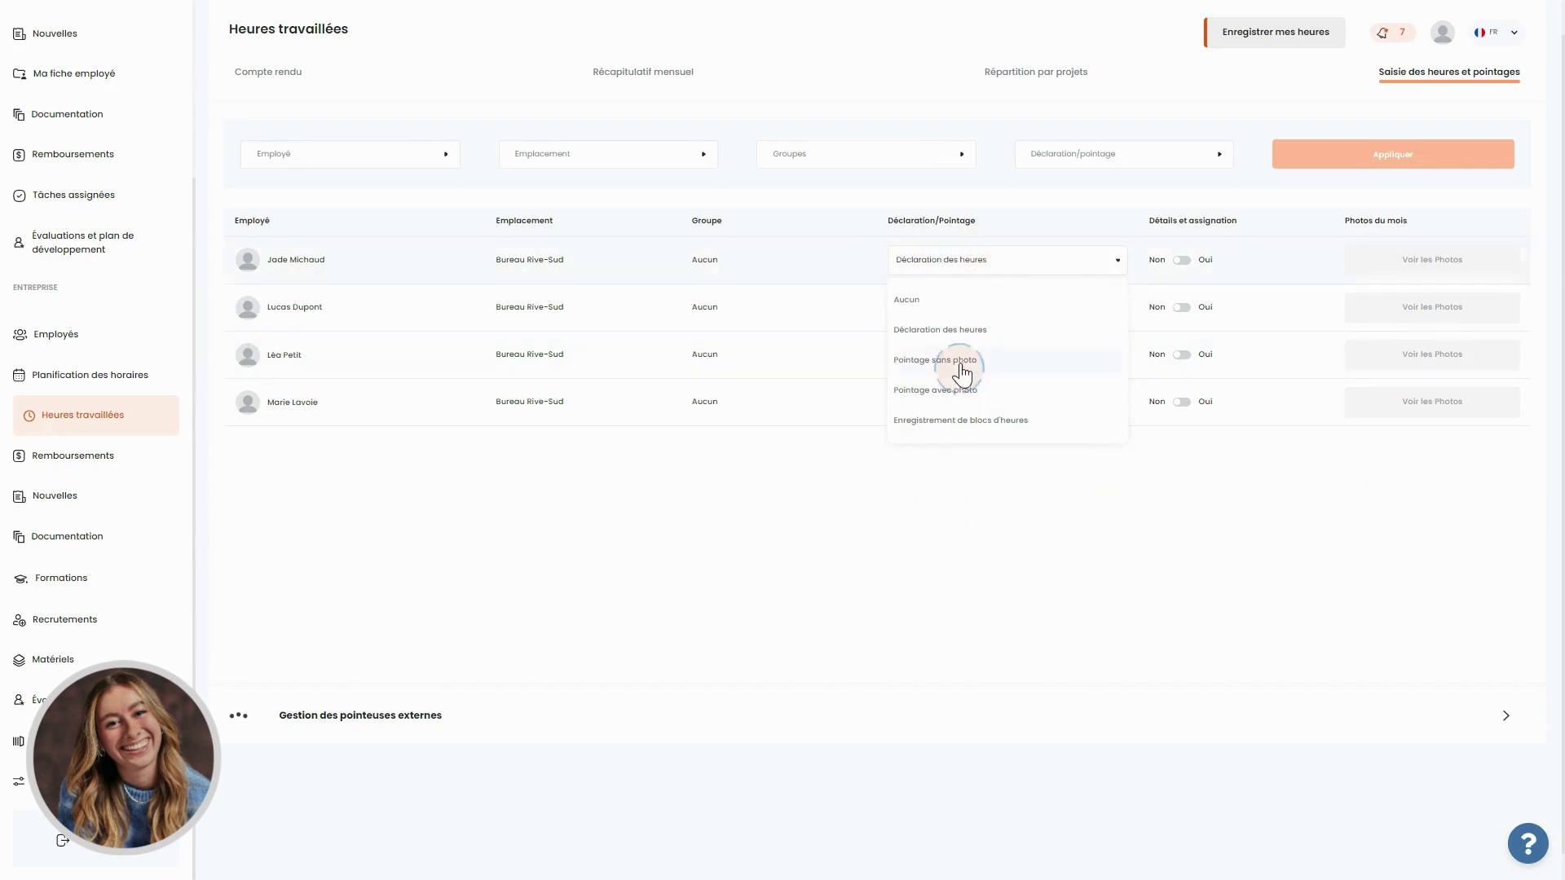
left_click(937, 331)
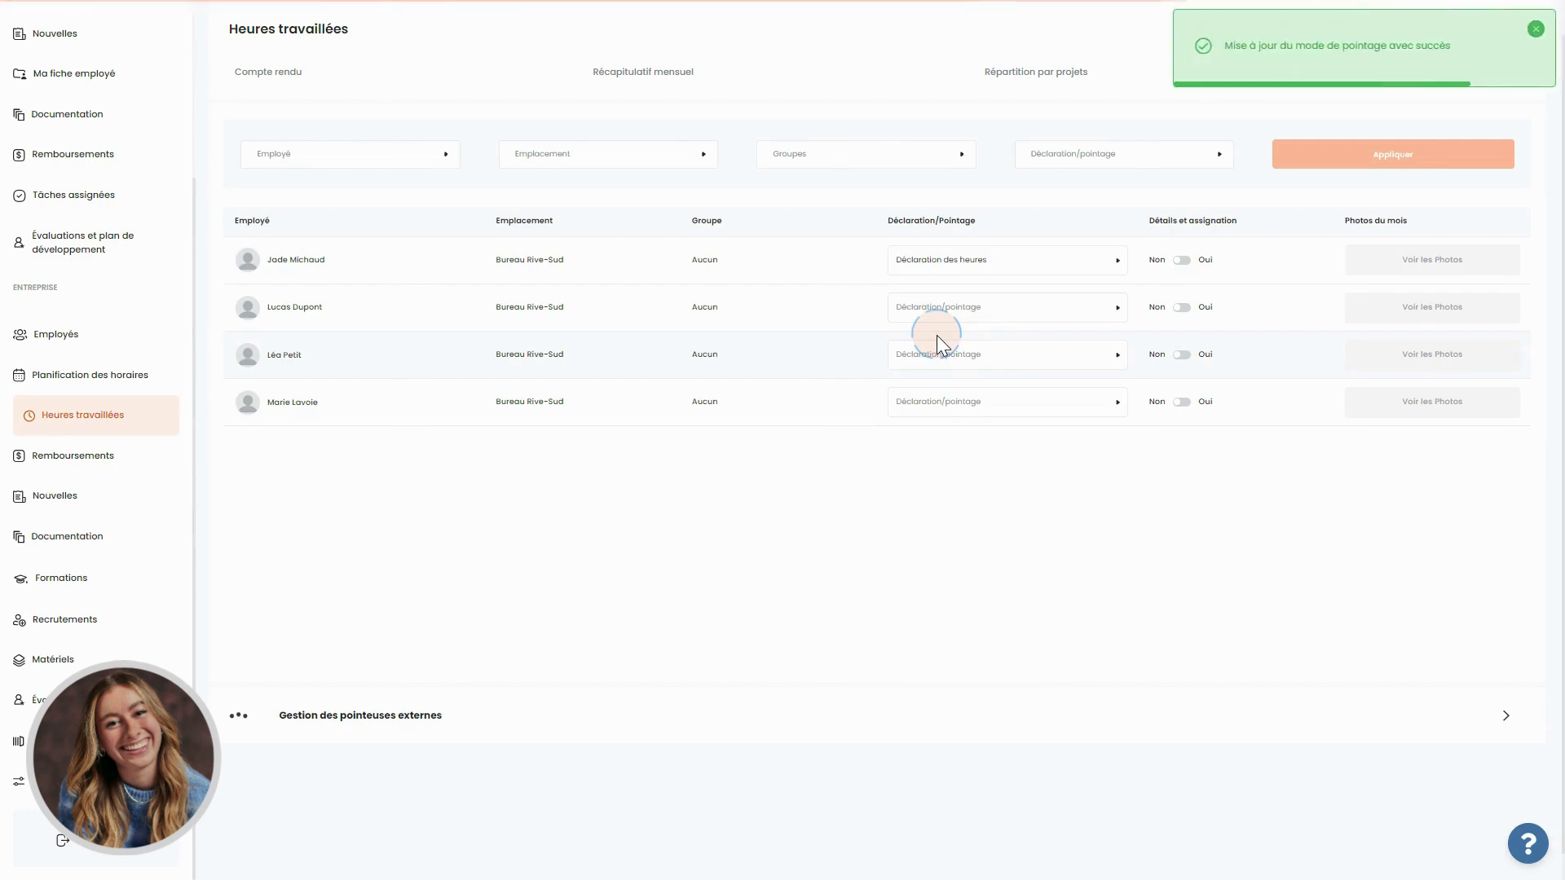
left_click(1535, 28)
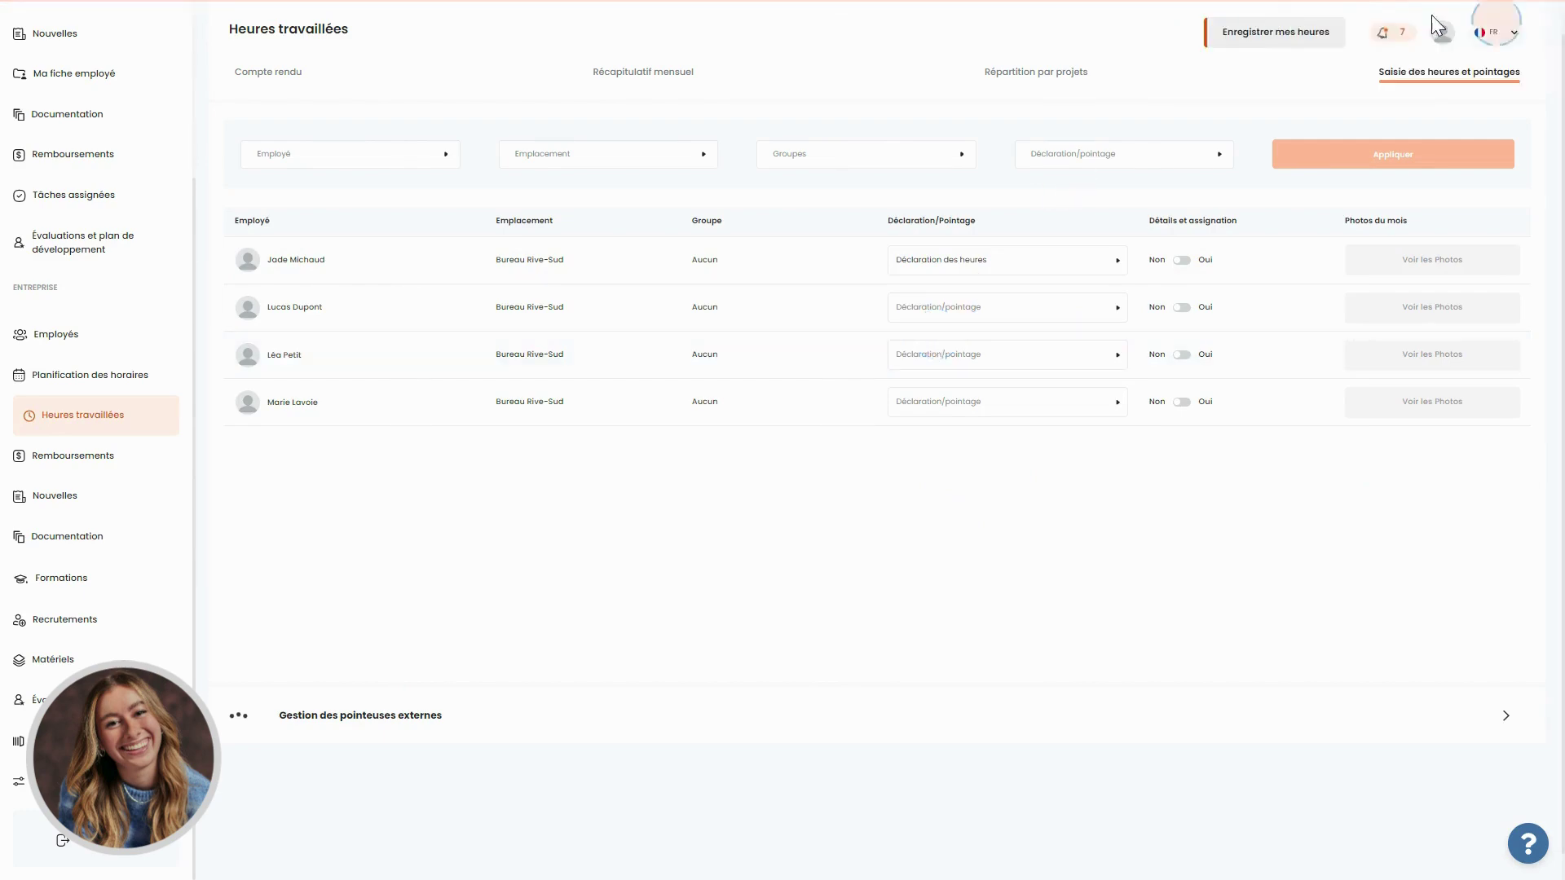
Examine the work-hours registration form and its Type options, and close it without adding hours
left_click(1268, 37)
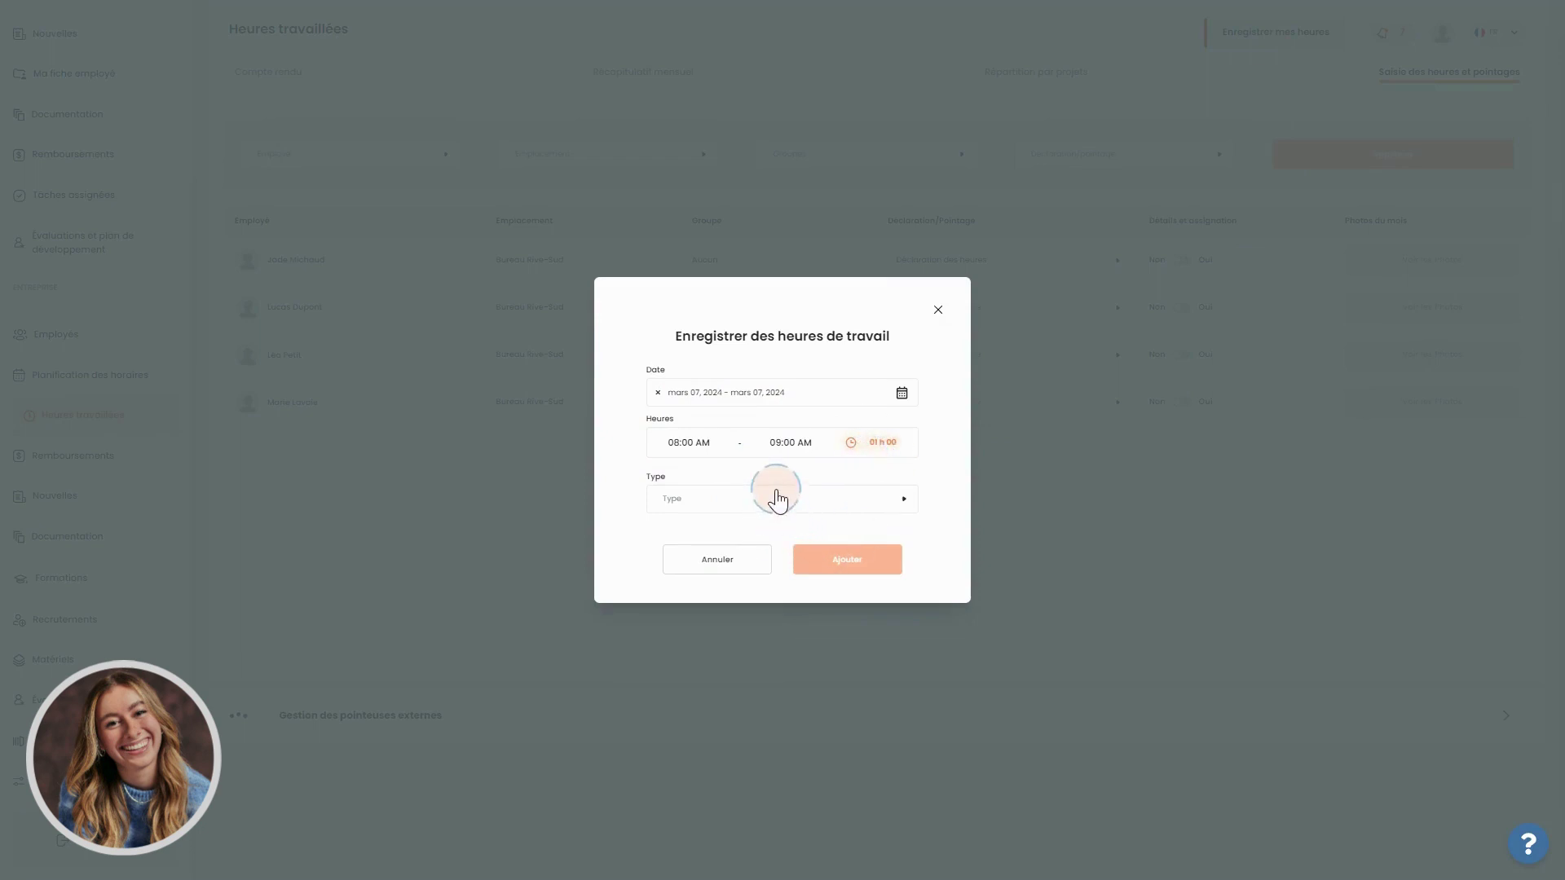
left_click(674, 506)
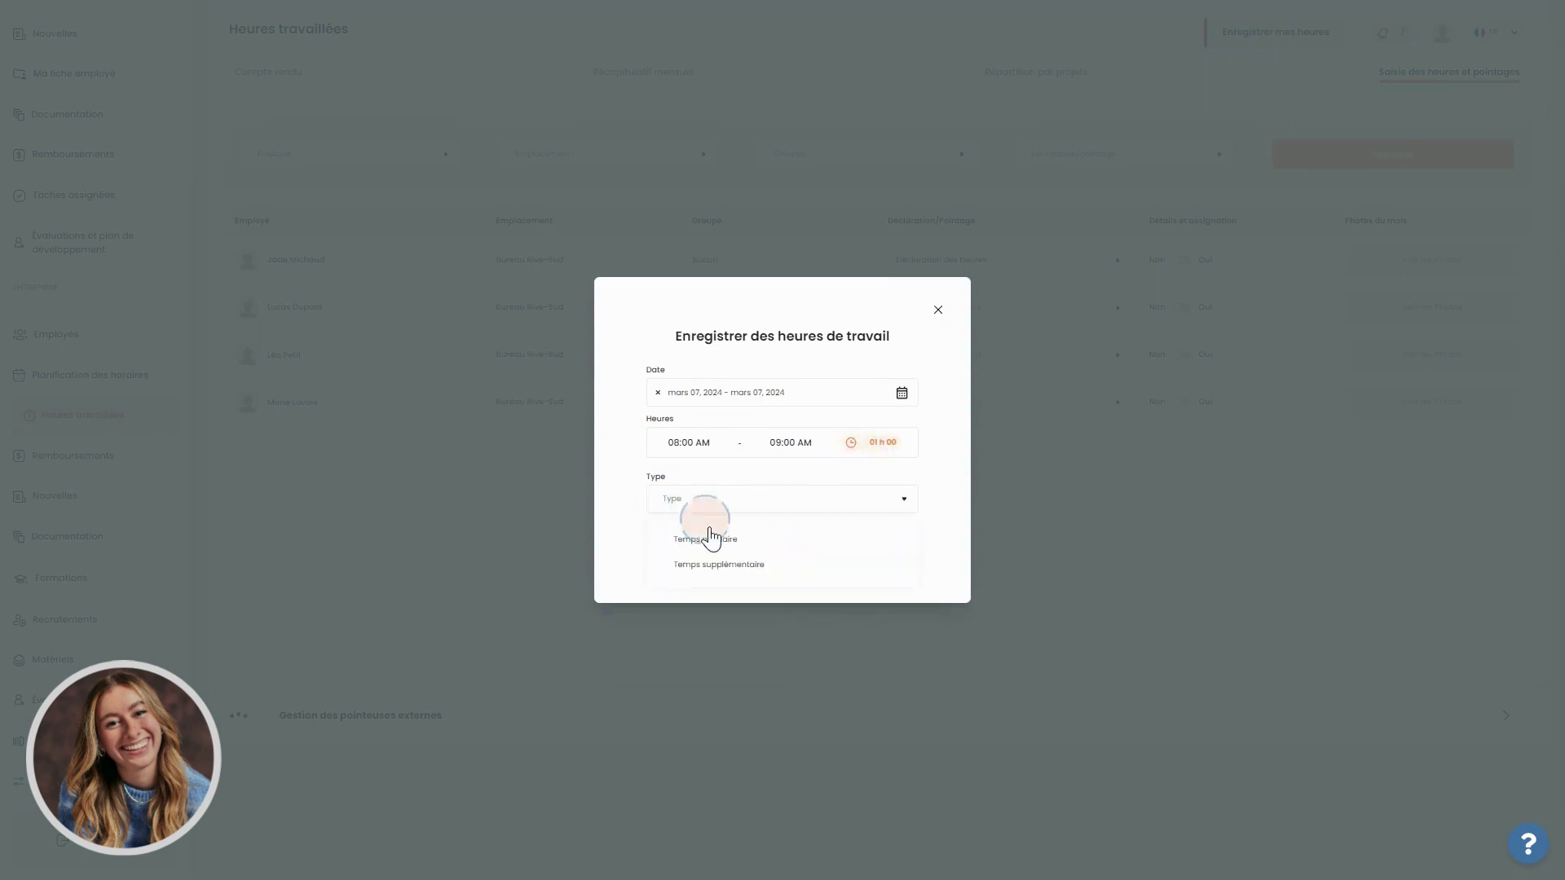
left_click(619, 514)
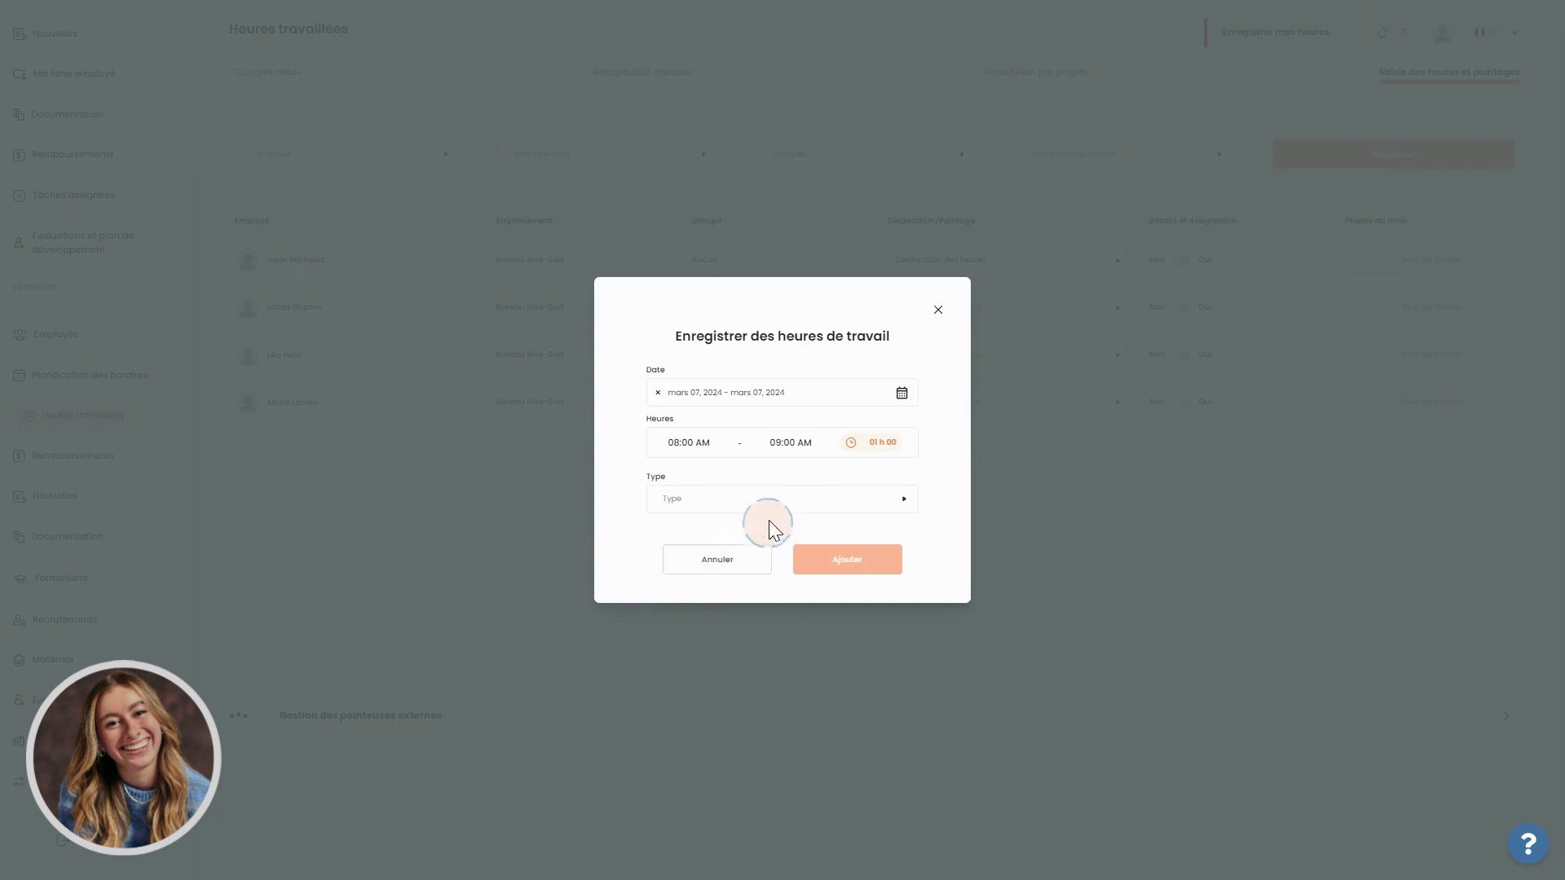
left_click(937, 318)
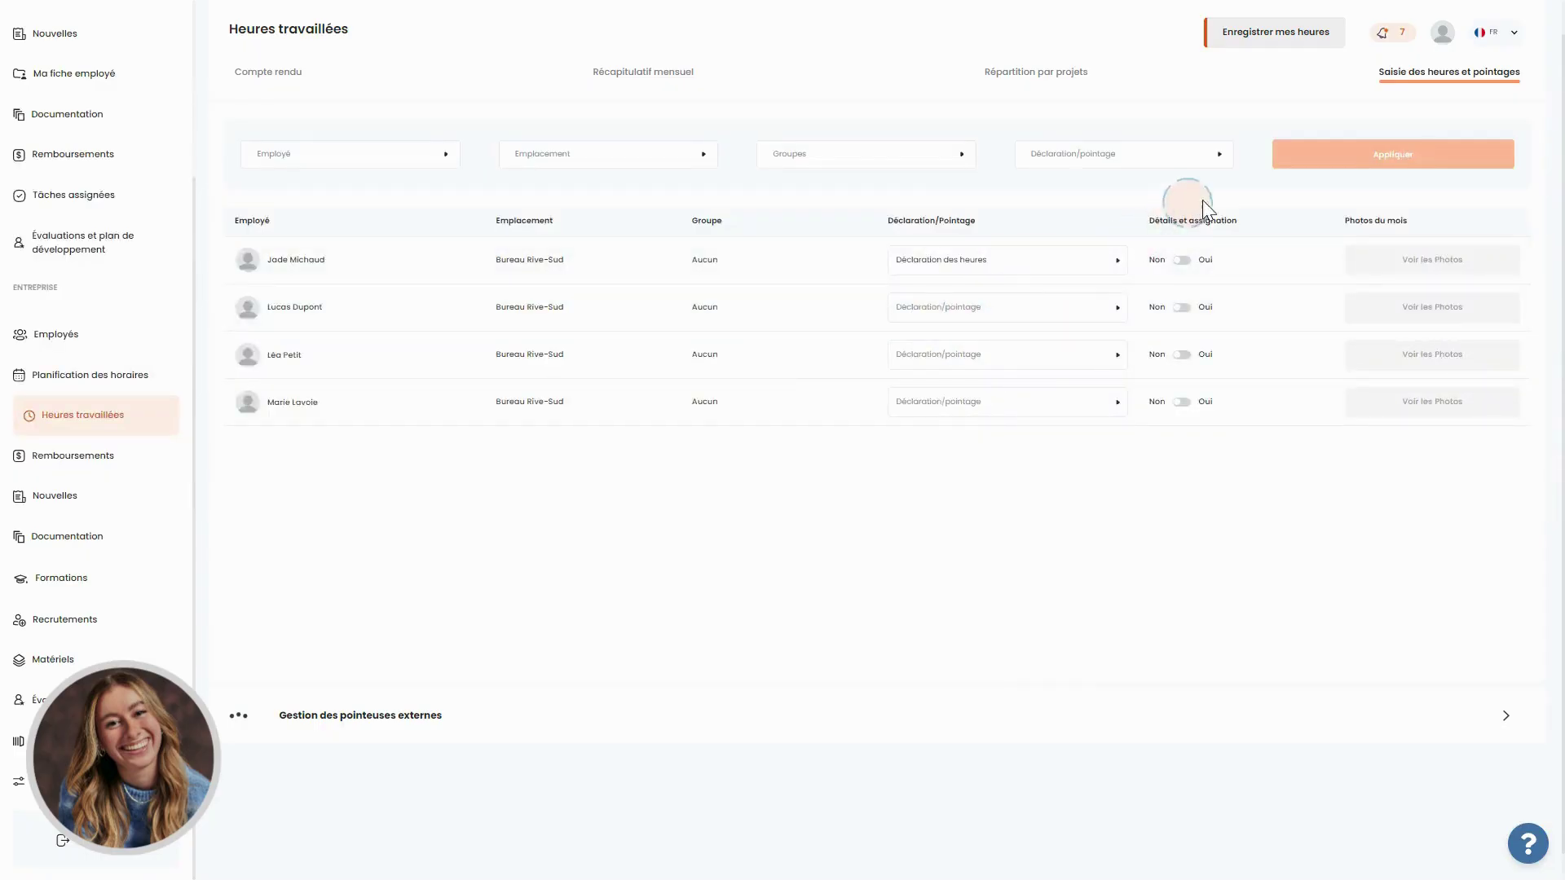
Enable Détails et assignation for the first employee
left_click(1183, 259)
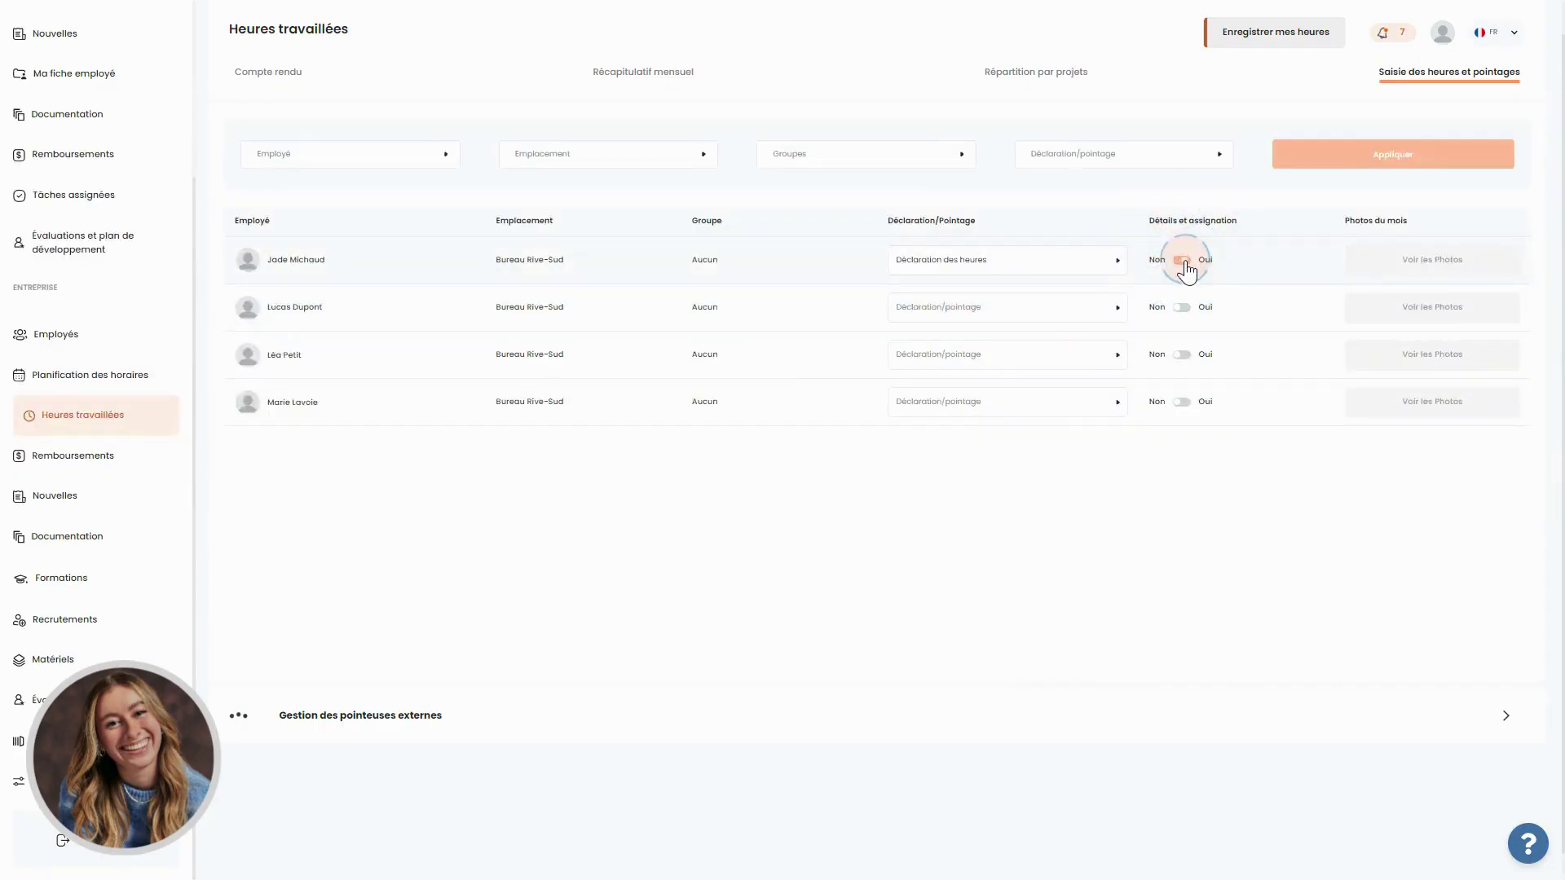
left_click(1534, 30)
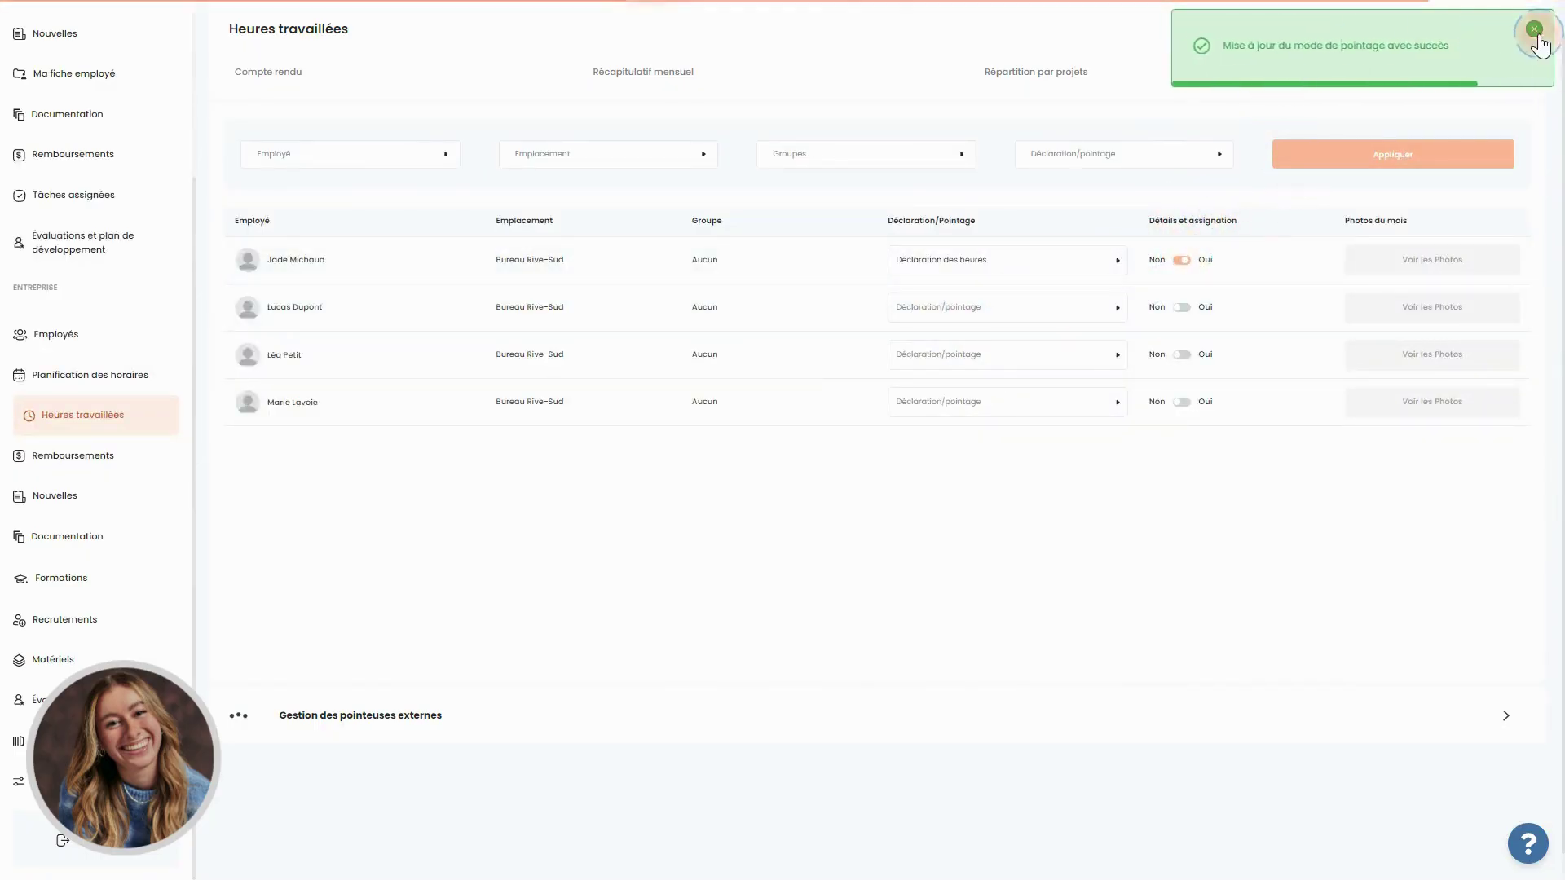
Examine the Assignation and Détails fields in the work-hours registration form, and close it without adding hours
left_click(1299, 33)
left_click(1255, 41)
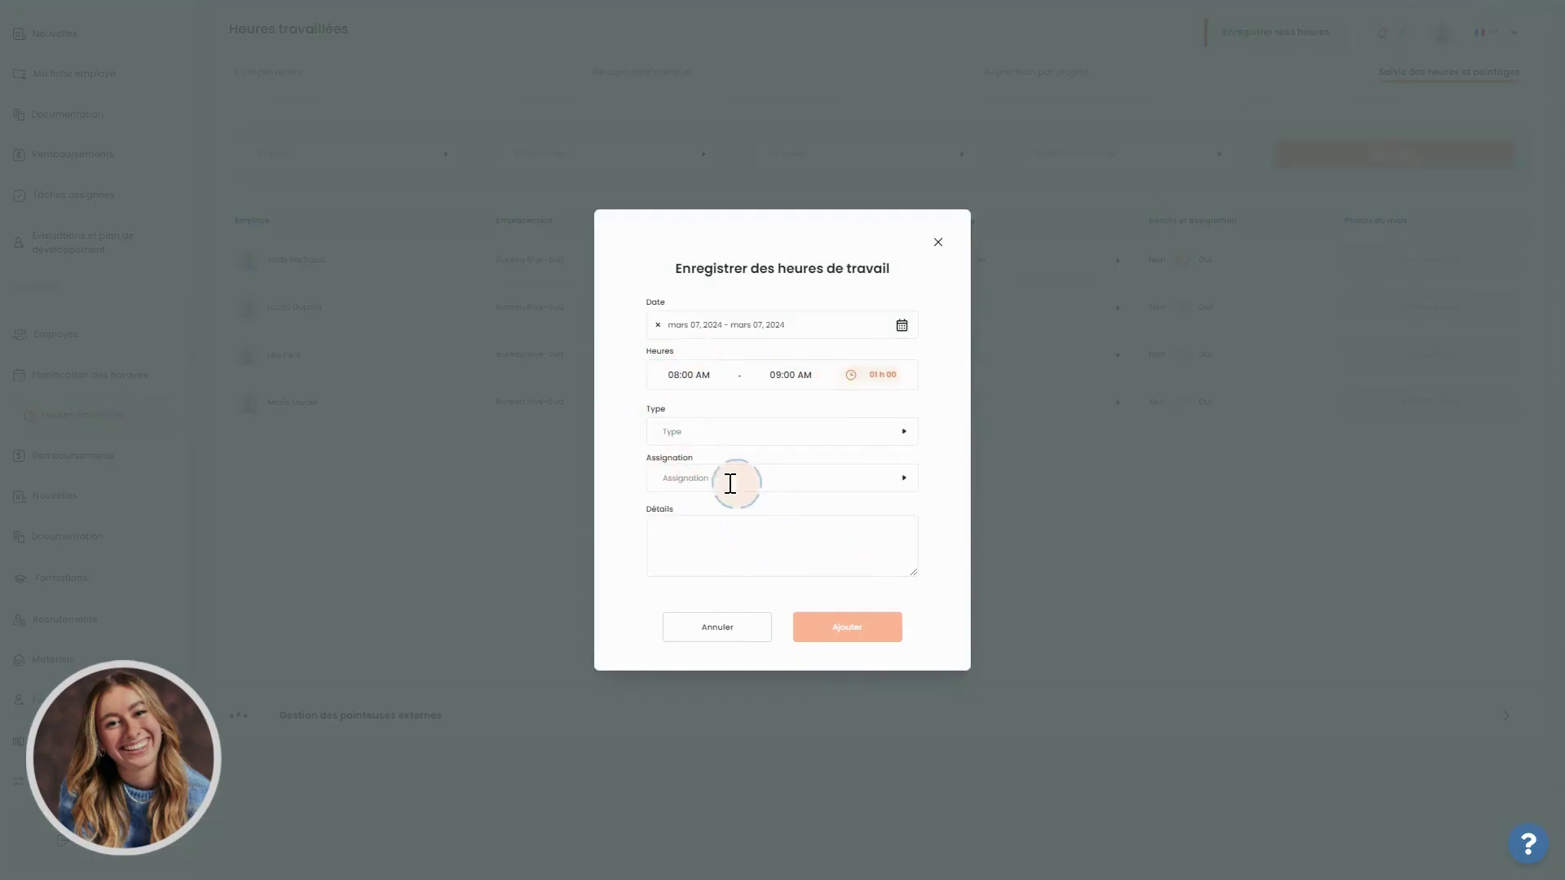
left_click(723, 474)
left_click(619, 502)
left_click(938, 242)
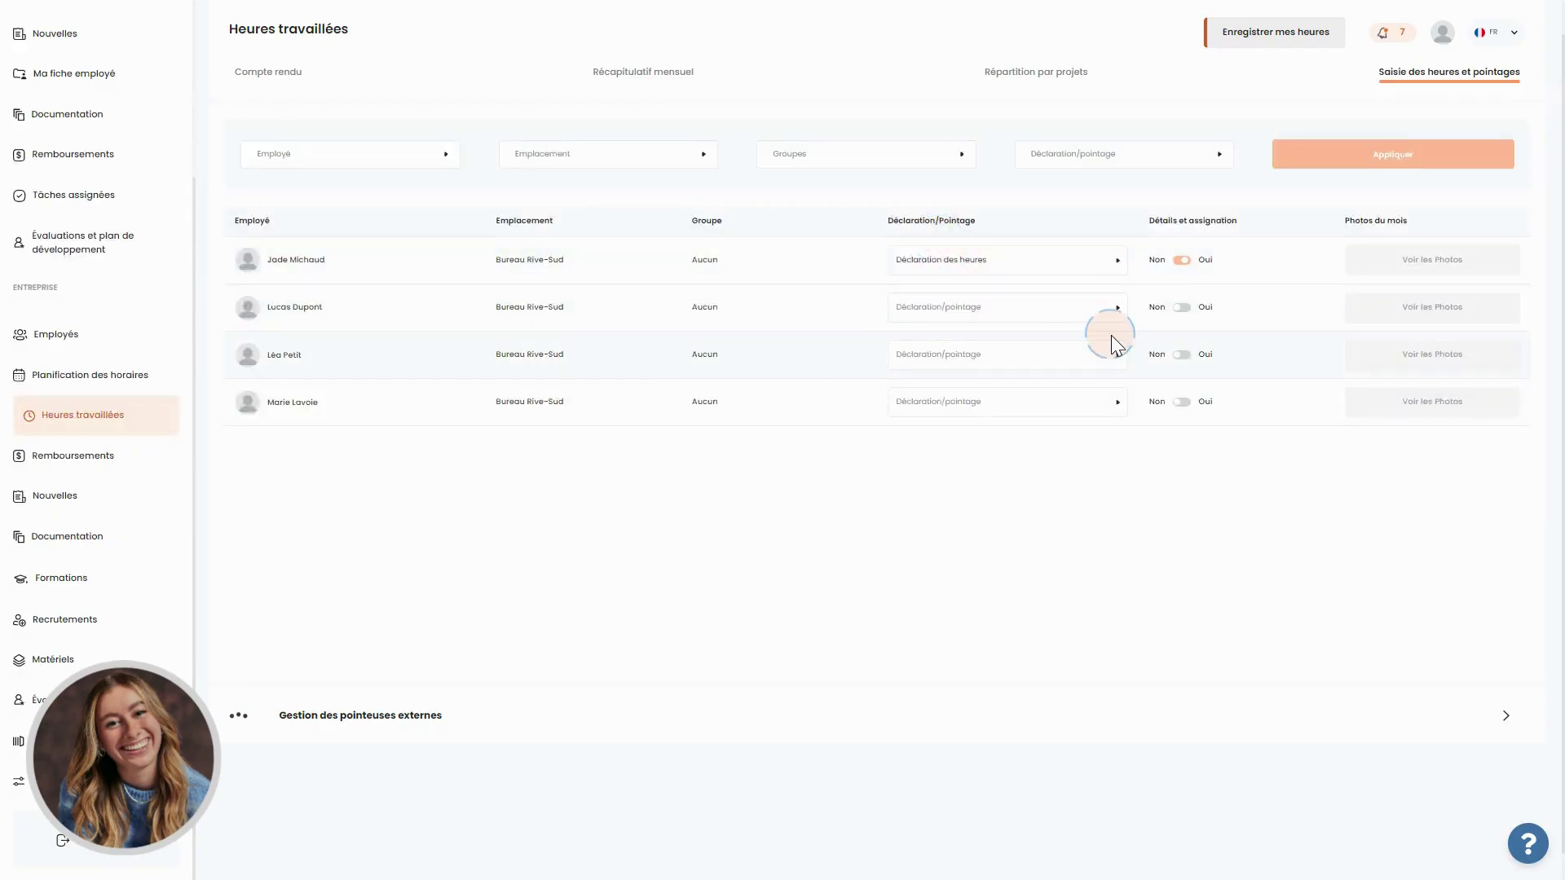
Change the first employee's declaration mode to Pointage sans photo
left_click(950, 261)
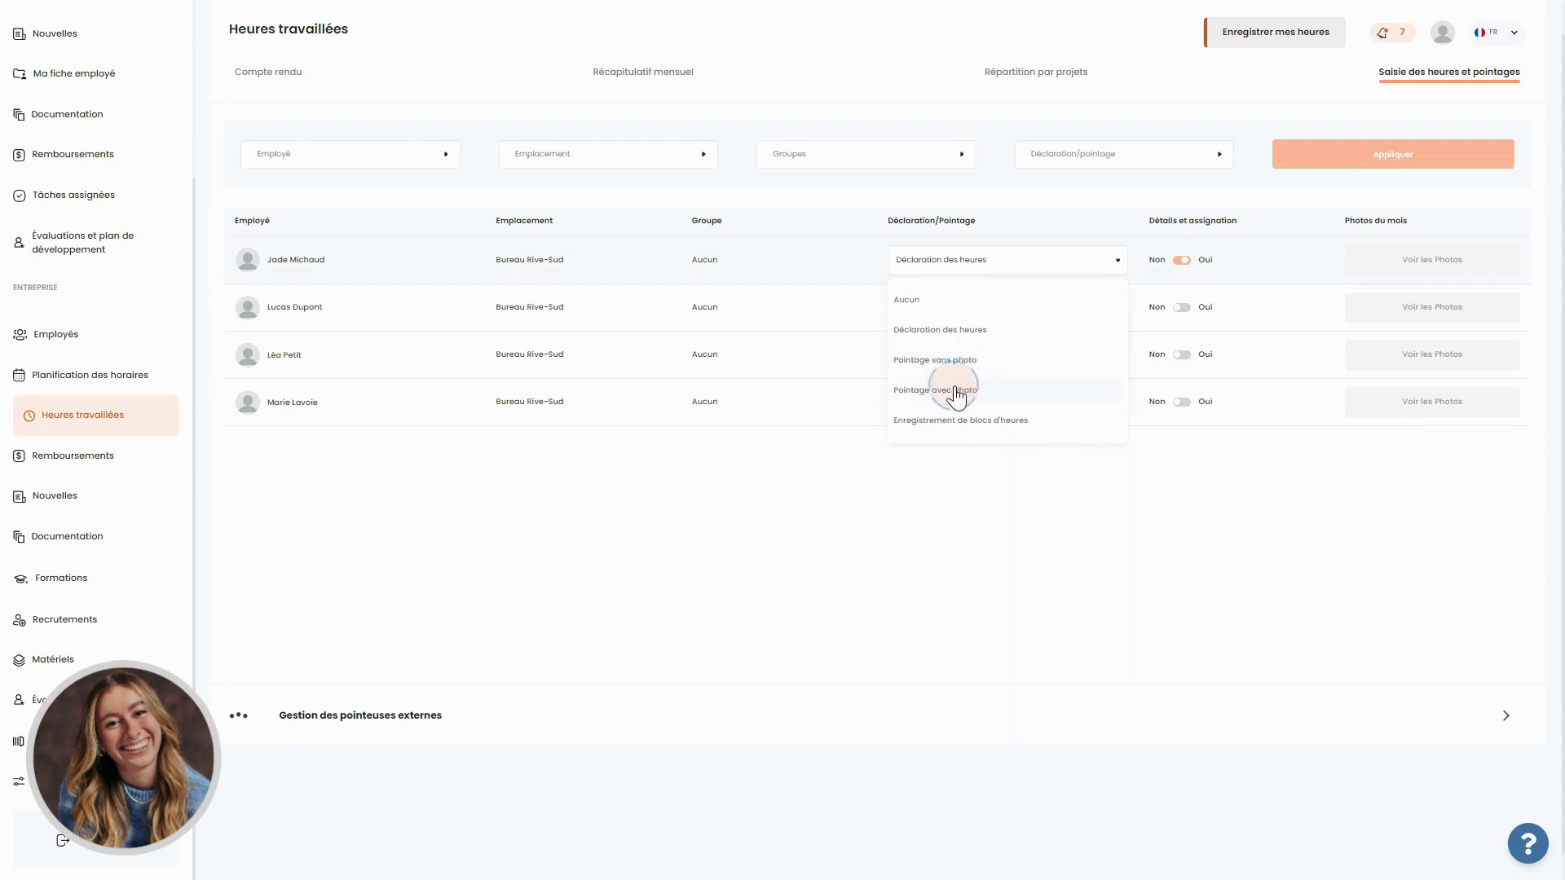
left_click(944, 363)
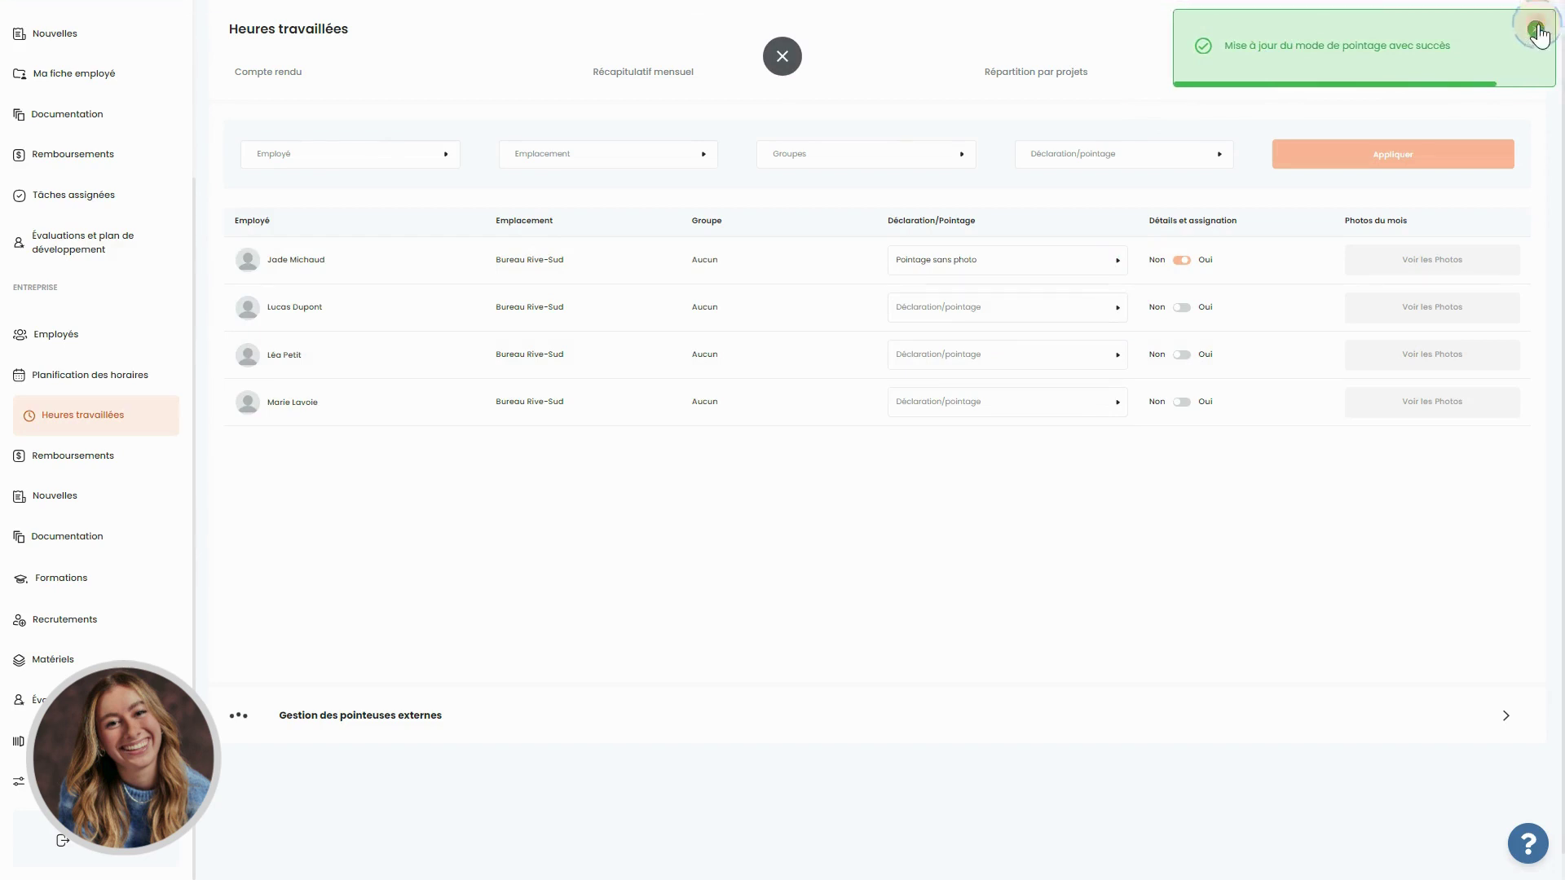
left_click(1537, 27)
Start the time clock, stop it, and add the entry with type, assignment and details left empty
left_click(1257, 47)
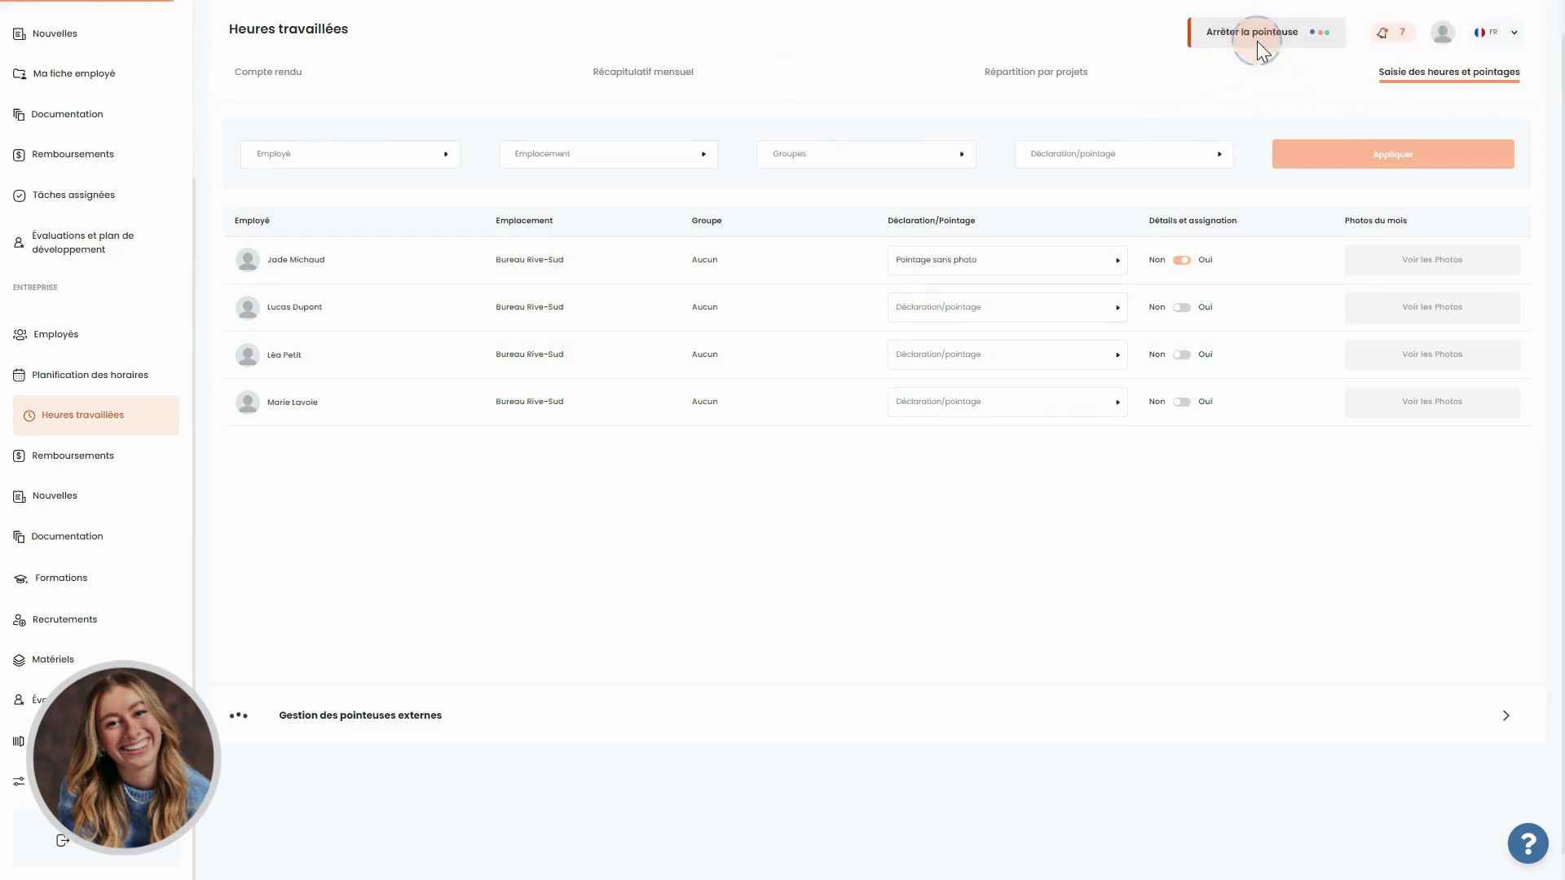
left_click(1537, 28)
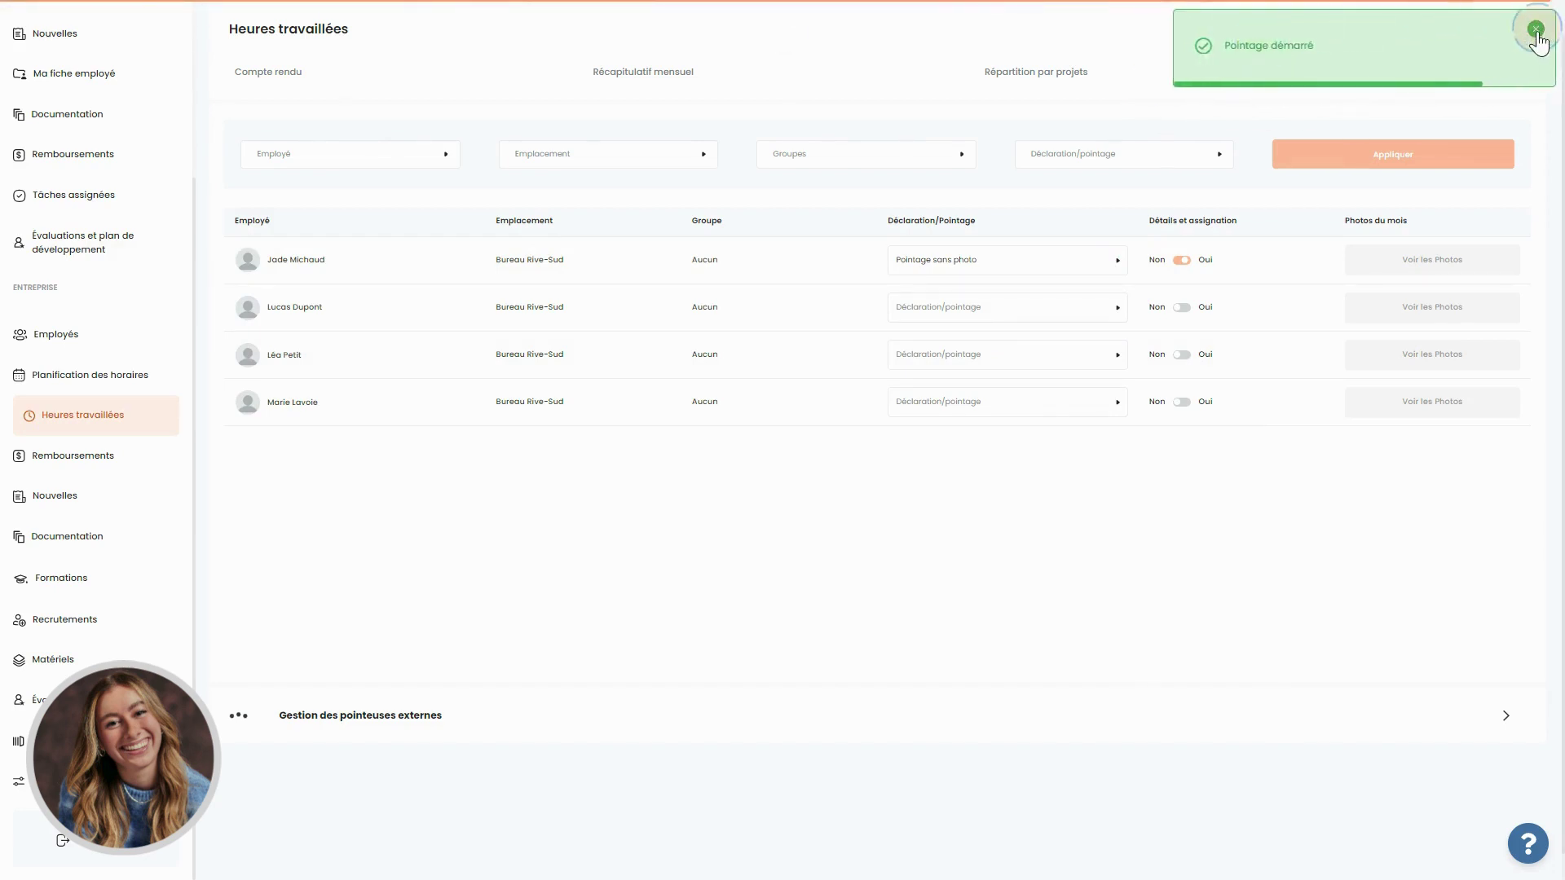
left_click(1258, 37)
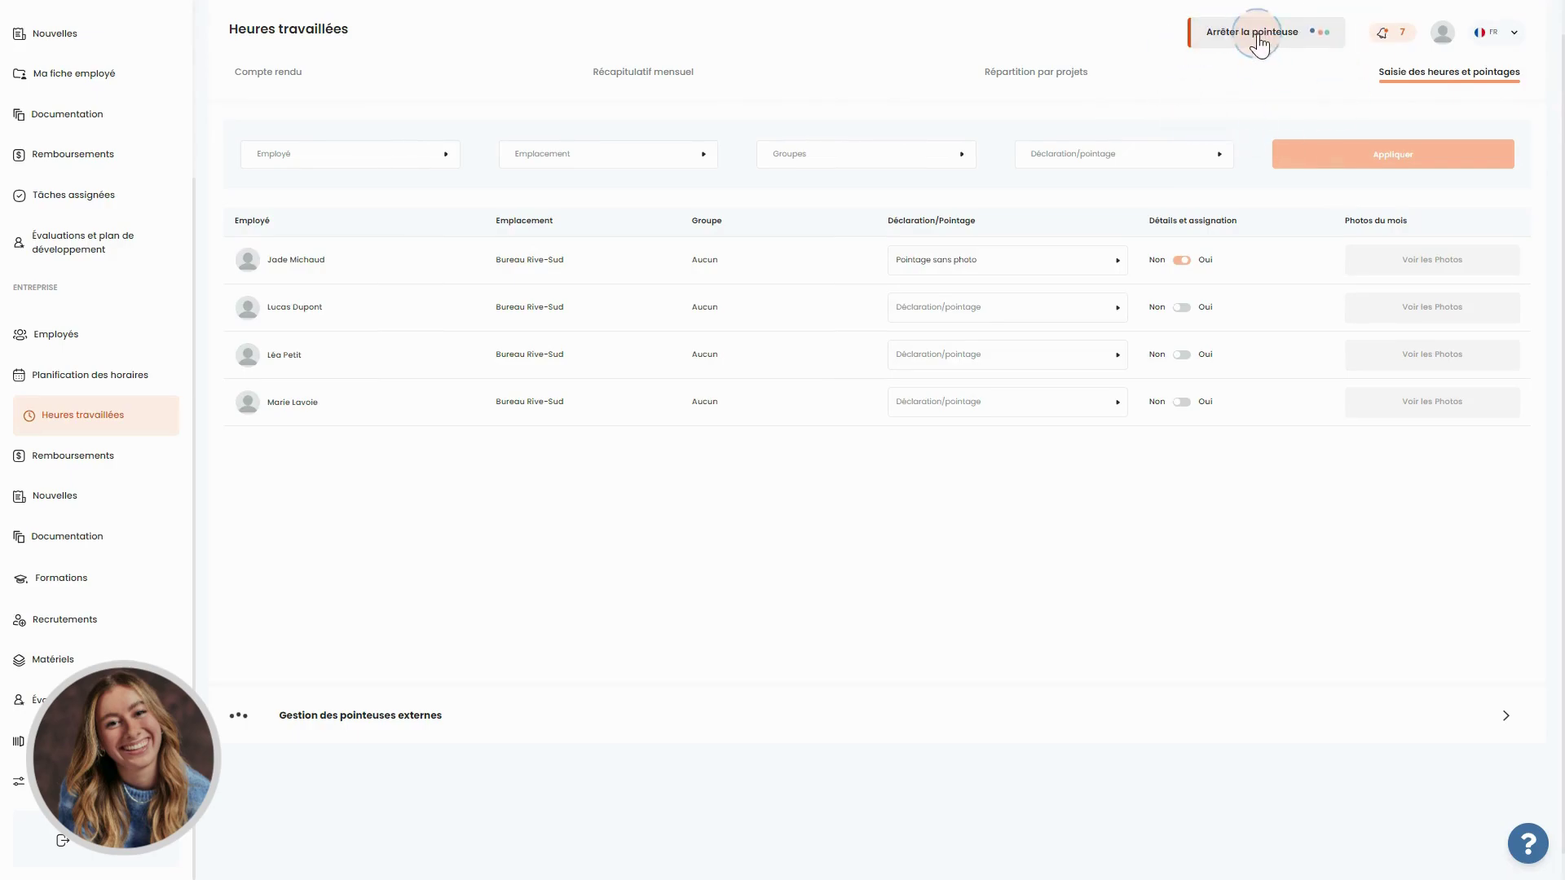
left_click(1257, 35)
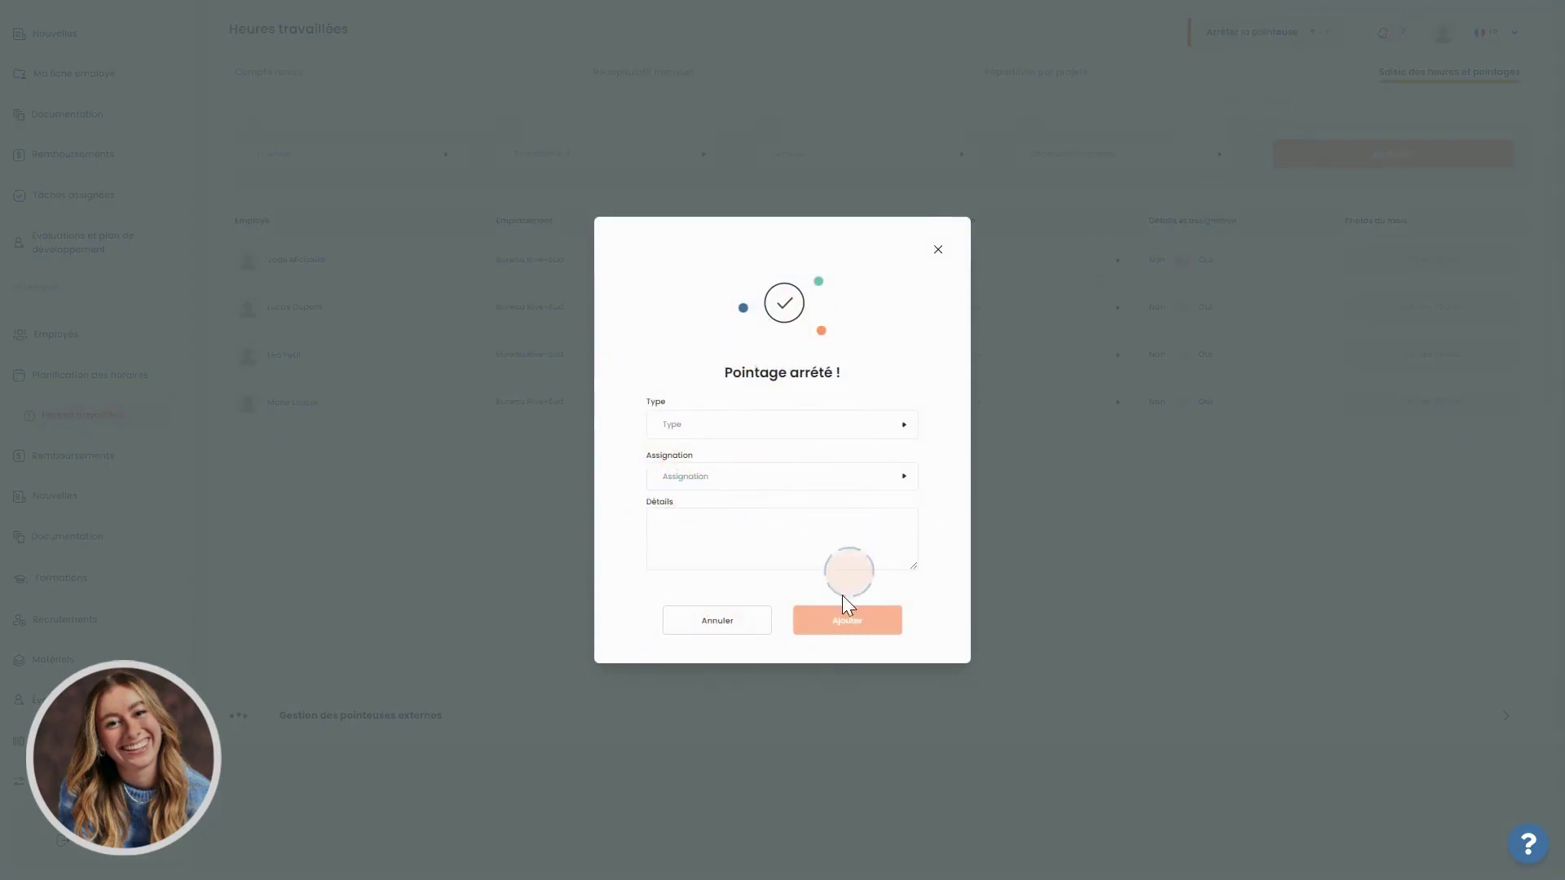
left_click(838, 624)
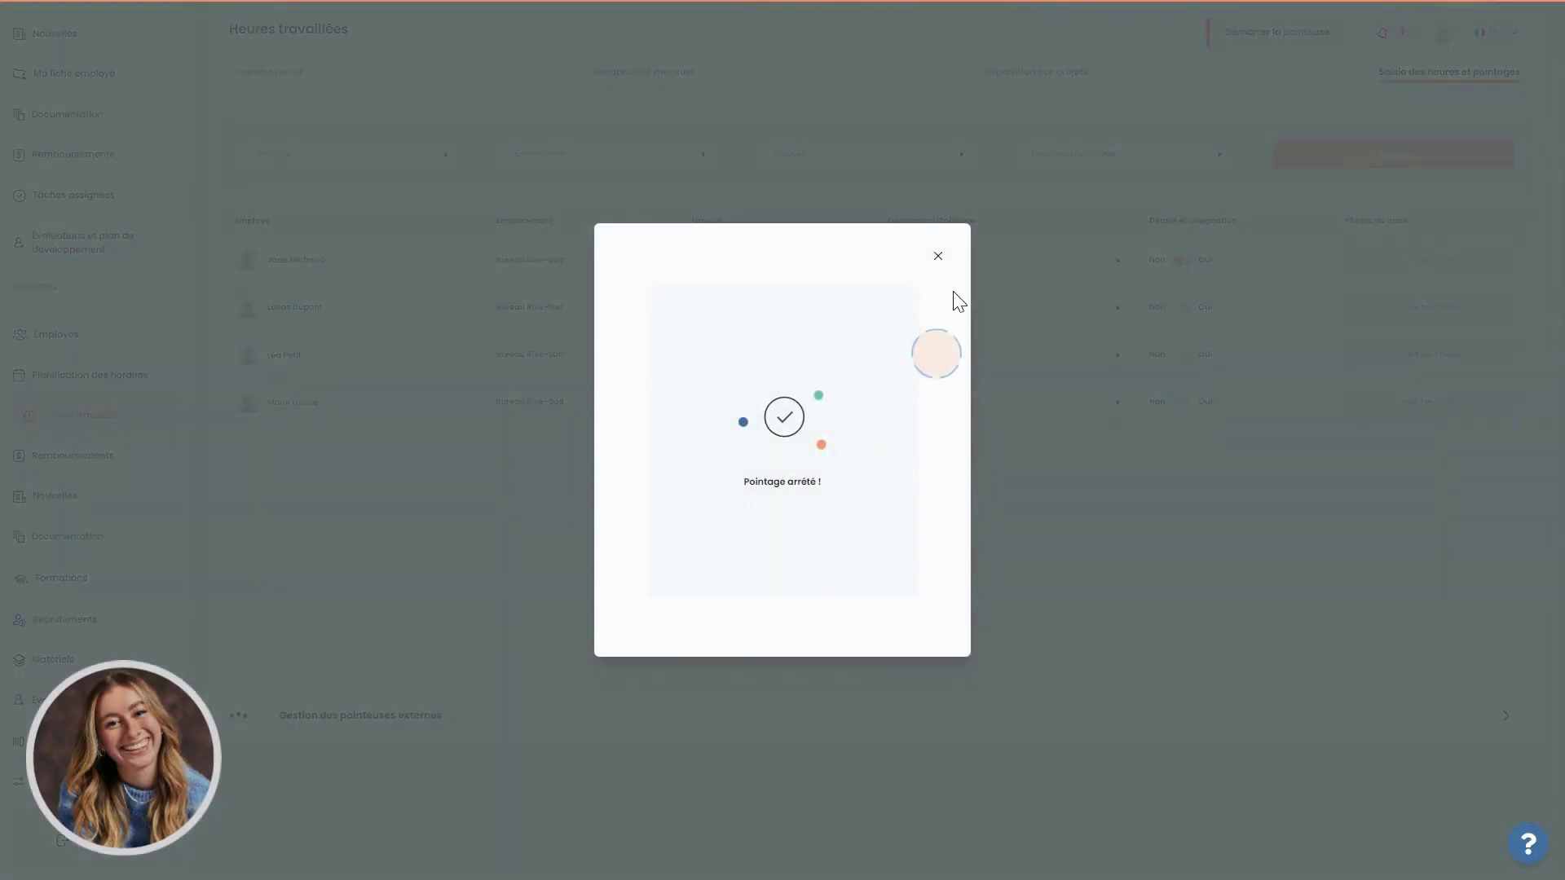
left_click(939, 257)
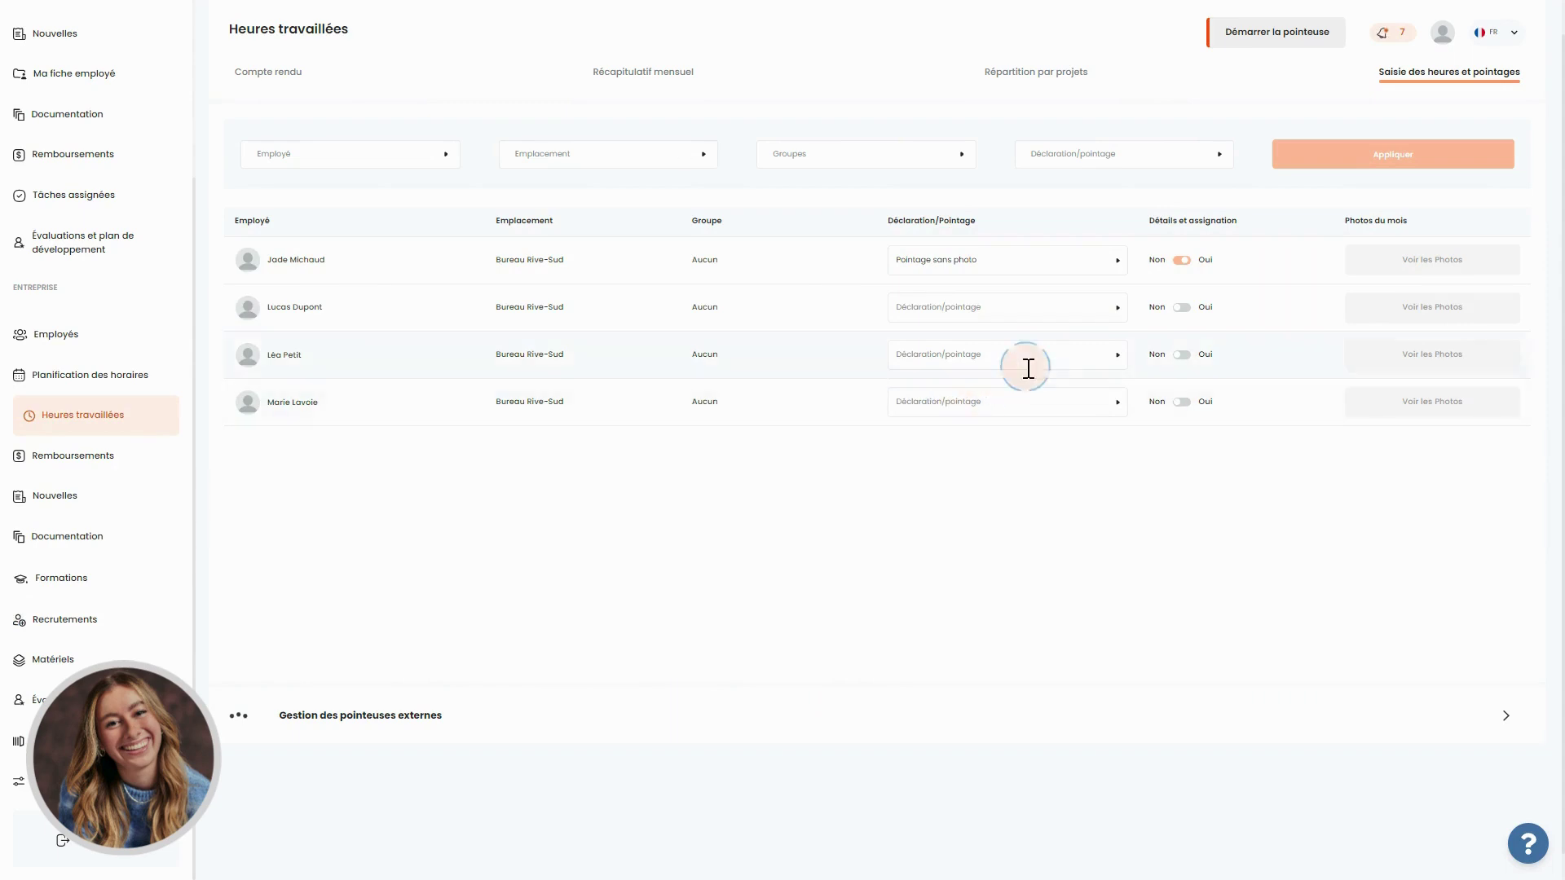
Change the first employee's declaration mode to Enregistrement de blocs d'heures
left_click(943, 260)
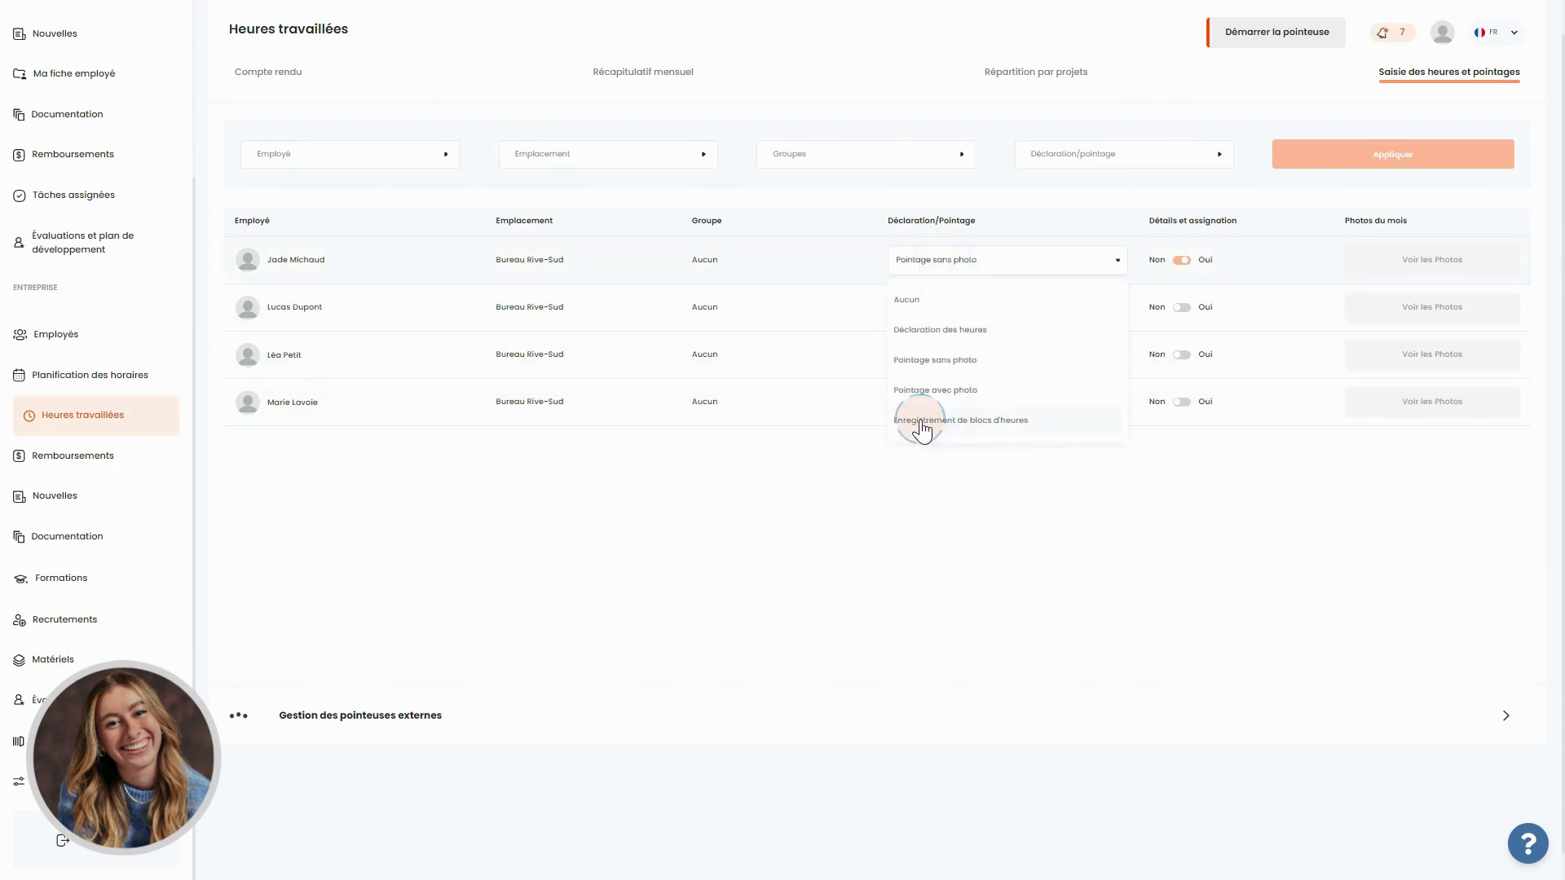
left_click(921, 421)
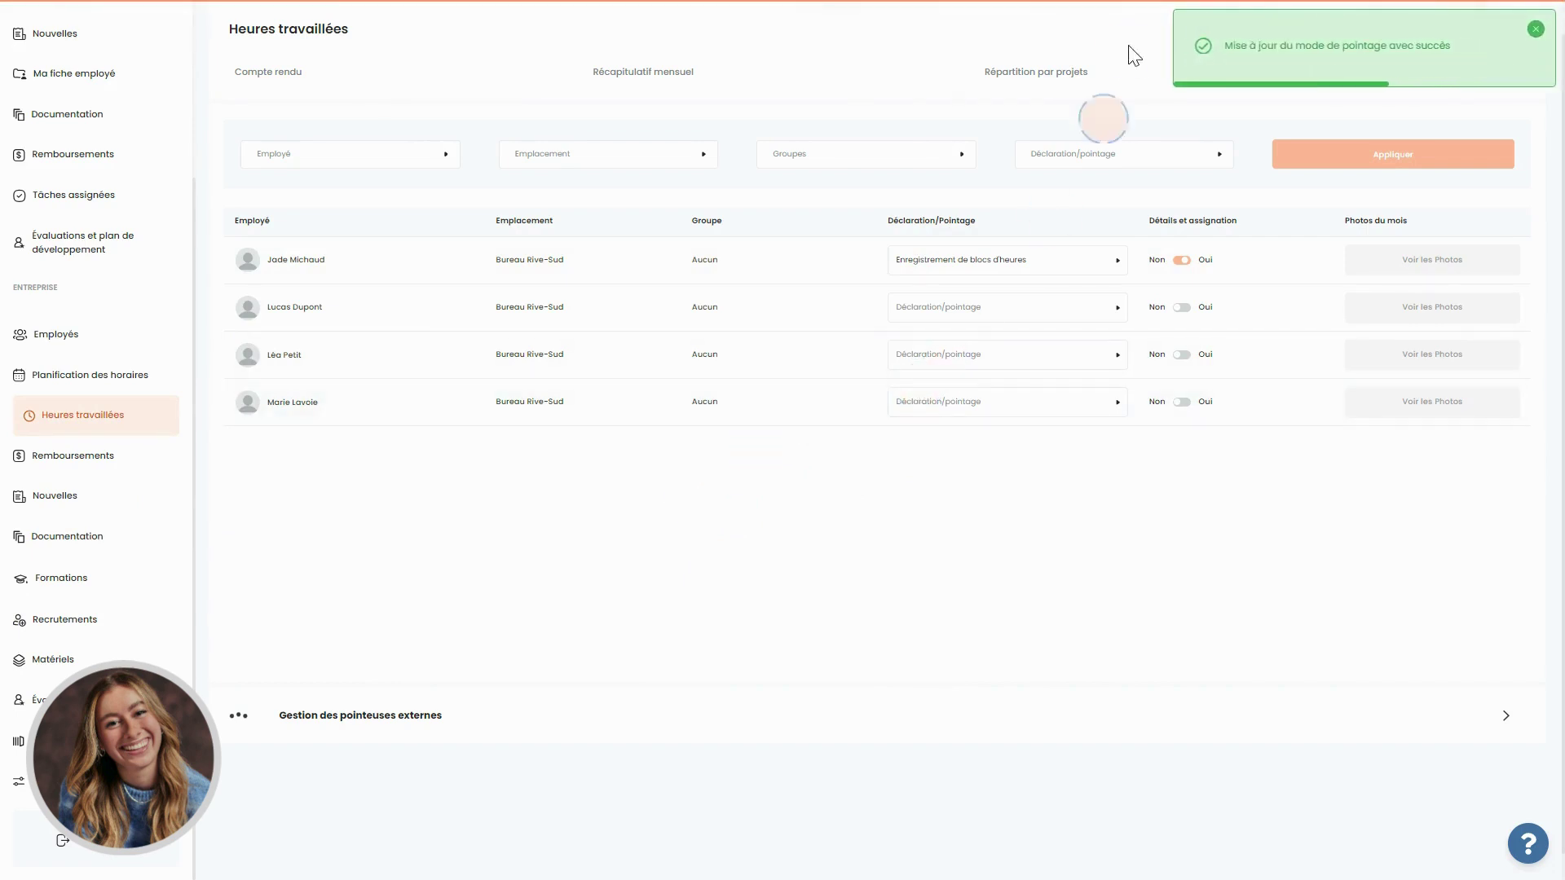
Add a 30 mn time block in the work-hours registration form to examine its fields, and close the form without saving
left_click(1536, 29)
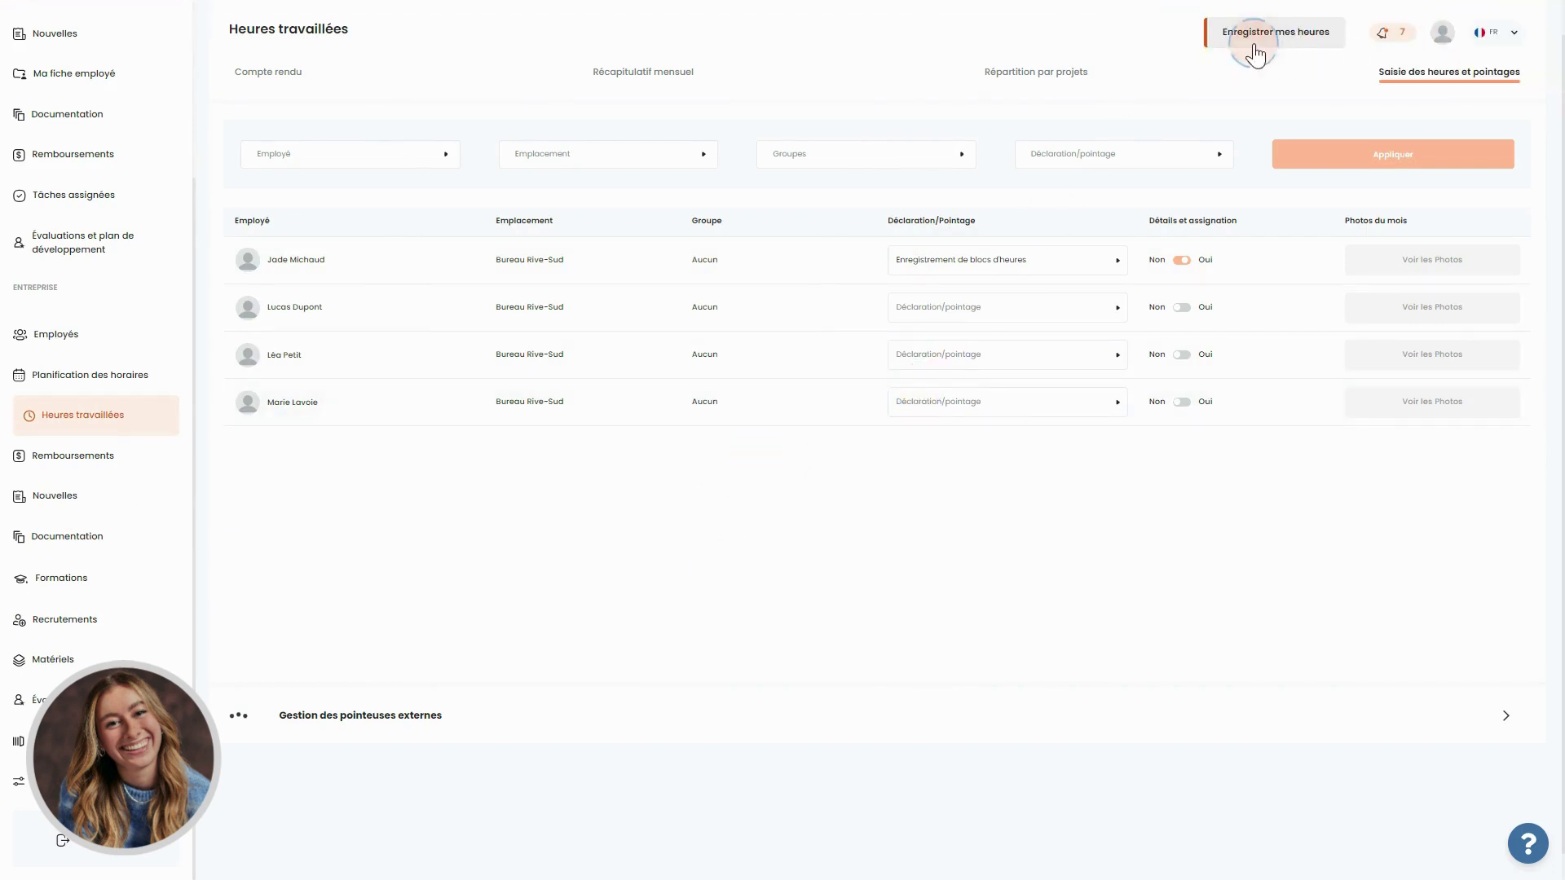
left_click(1253, 43)
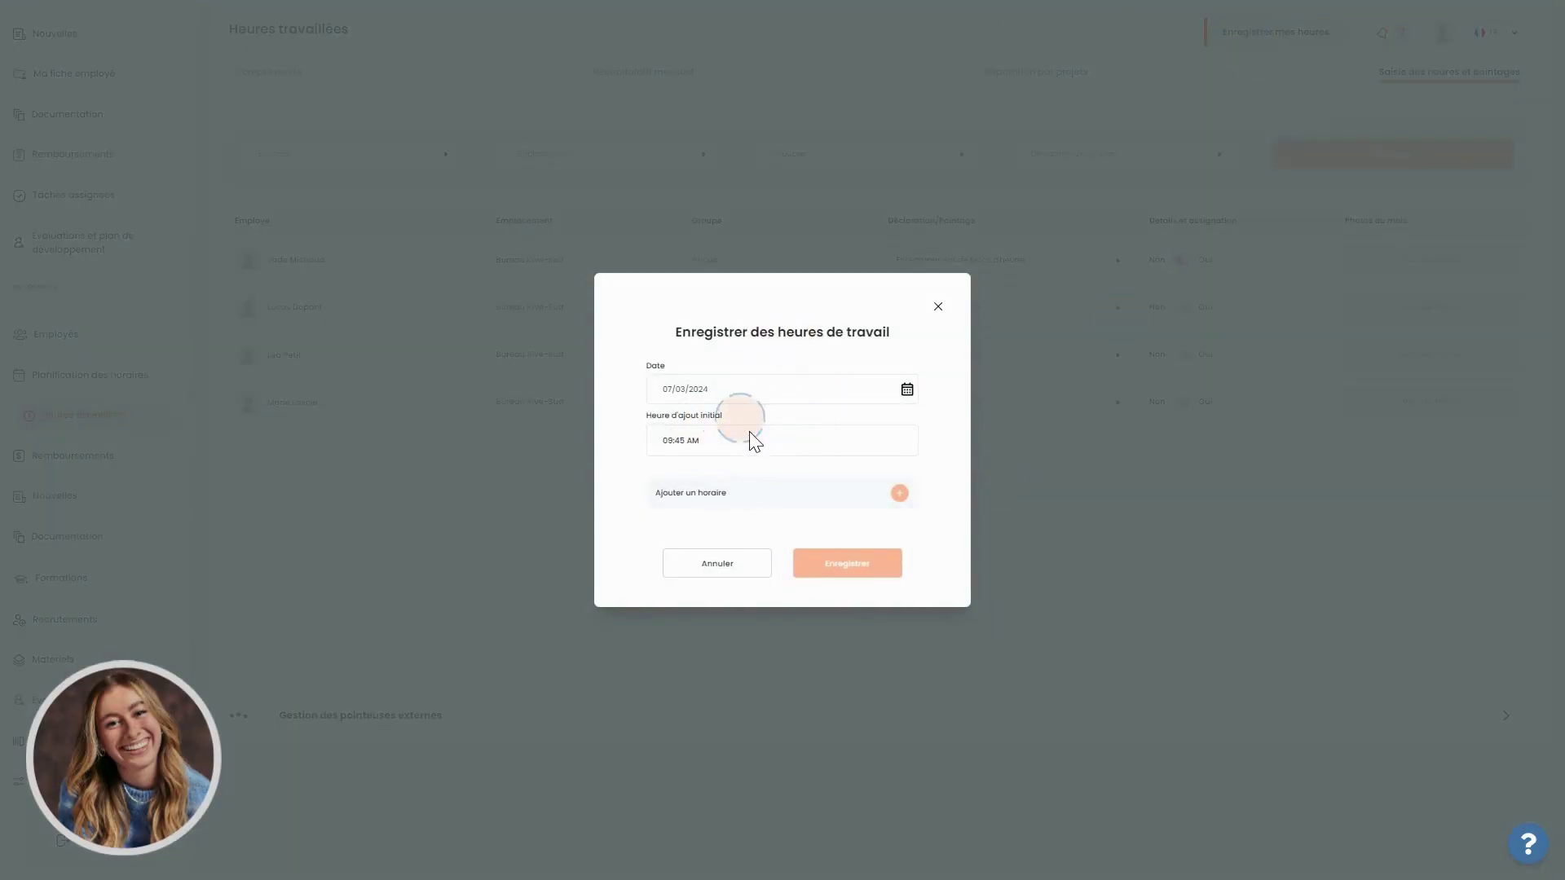
left_click(899, 493)
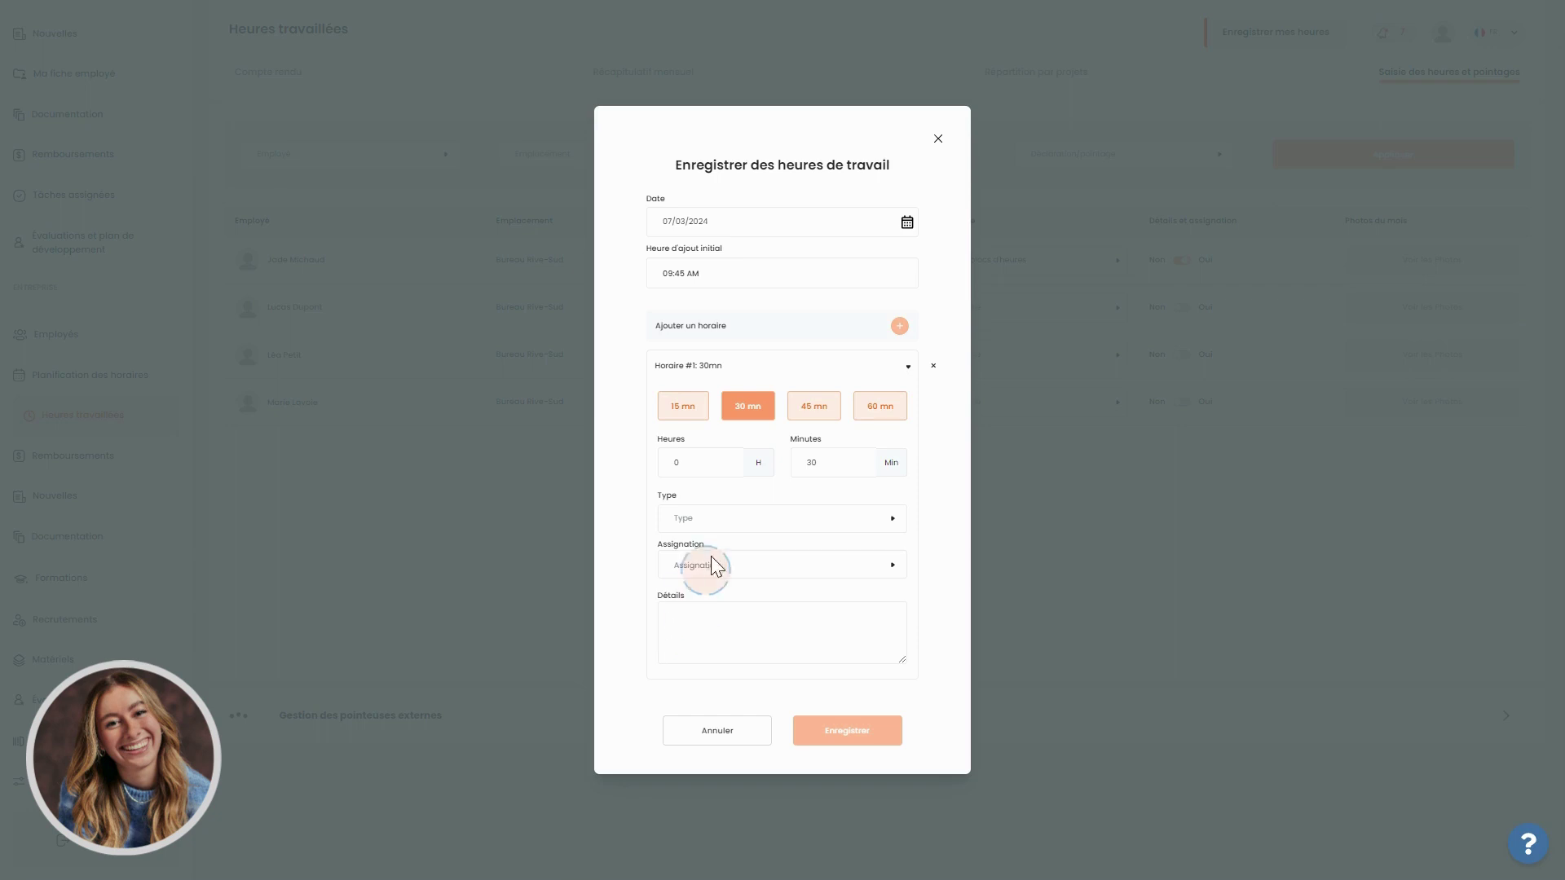
left_click(938, 140)
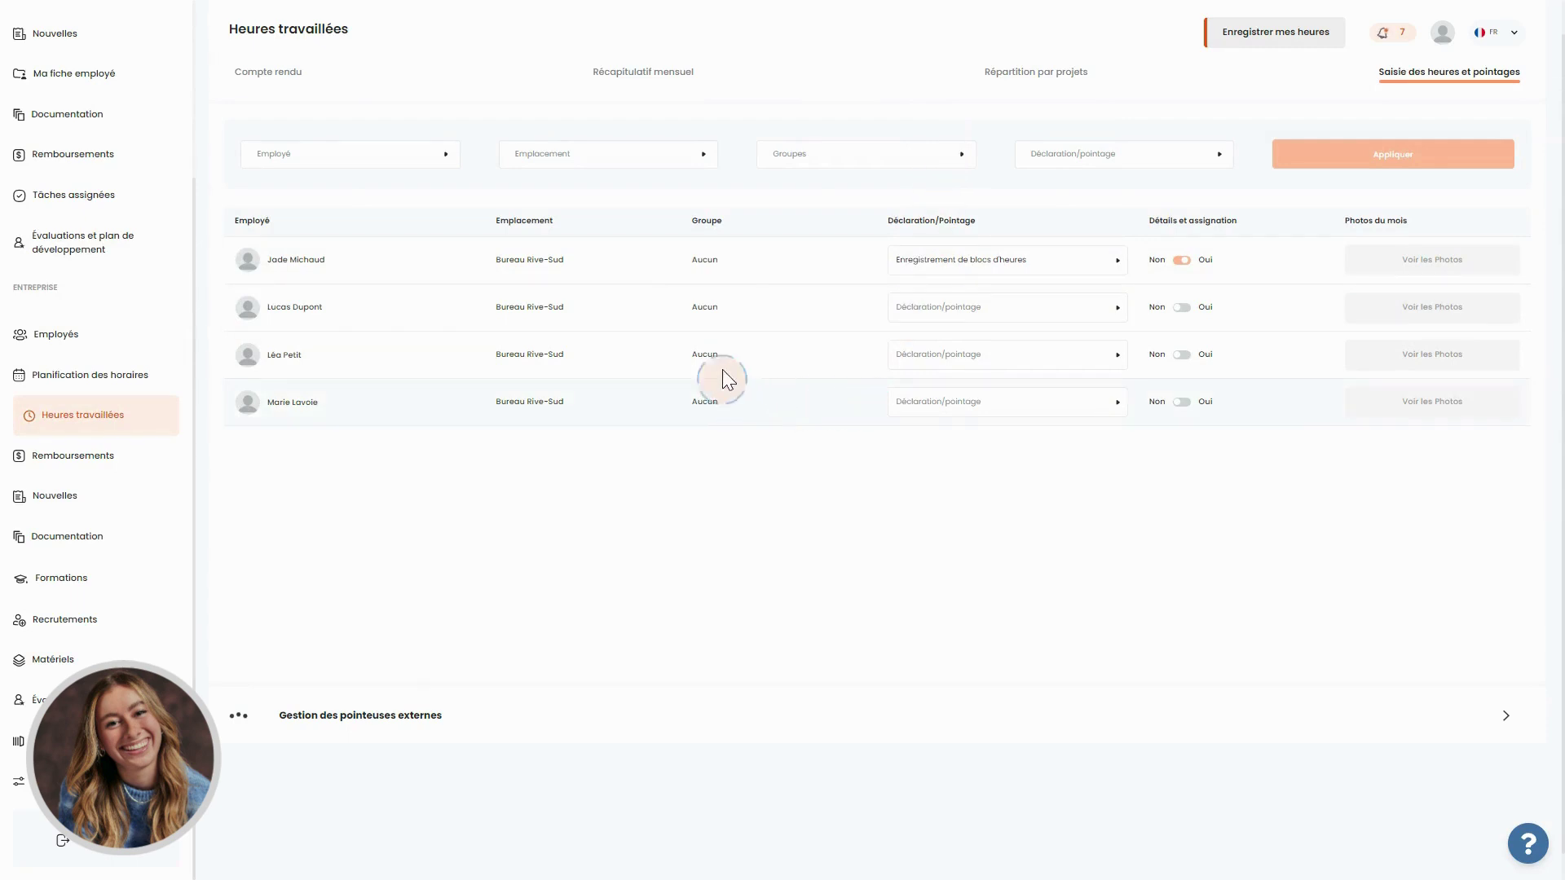
Change the first employee's declaration mode to Aucun and dismiss the notification
left_click(939, 258)
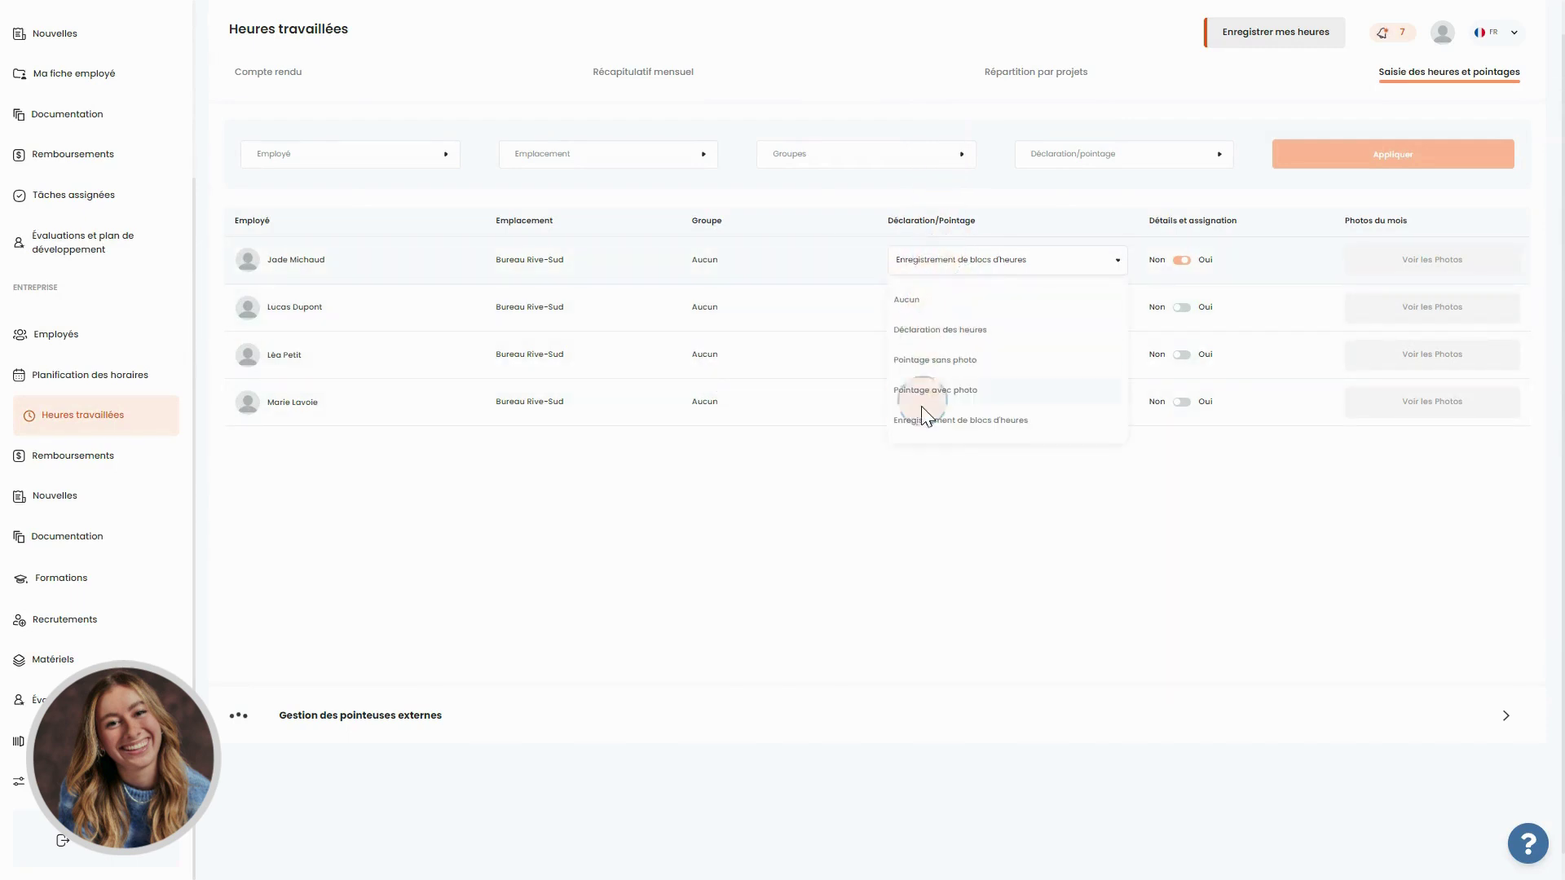
left_click(919, 303)
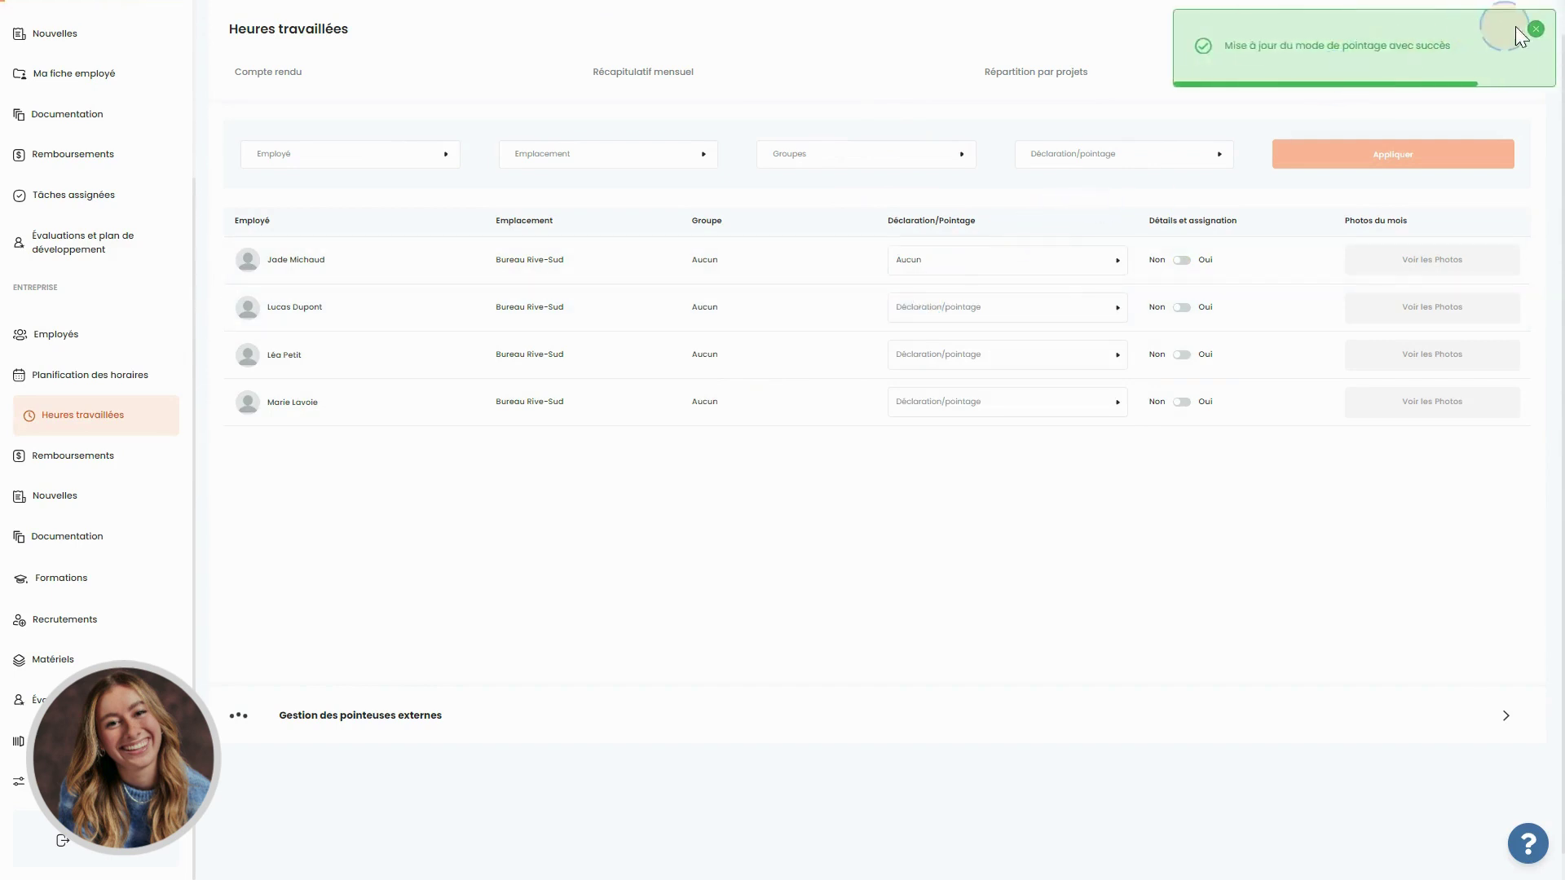
left_click(1541, 29)
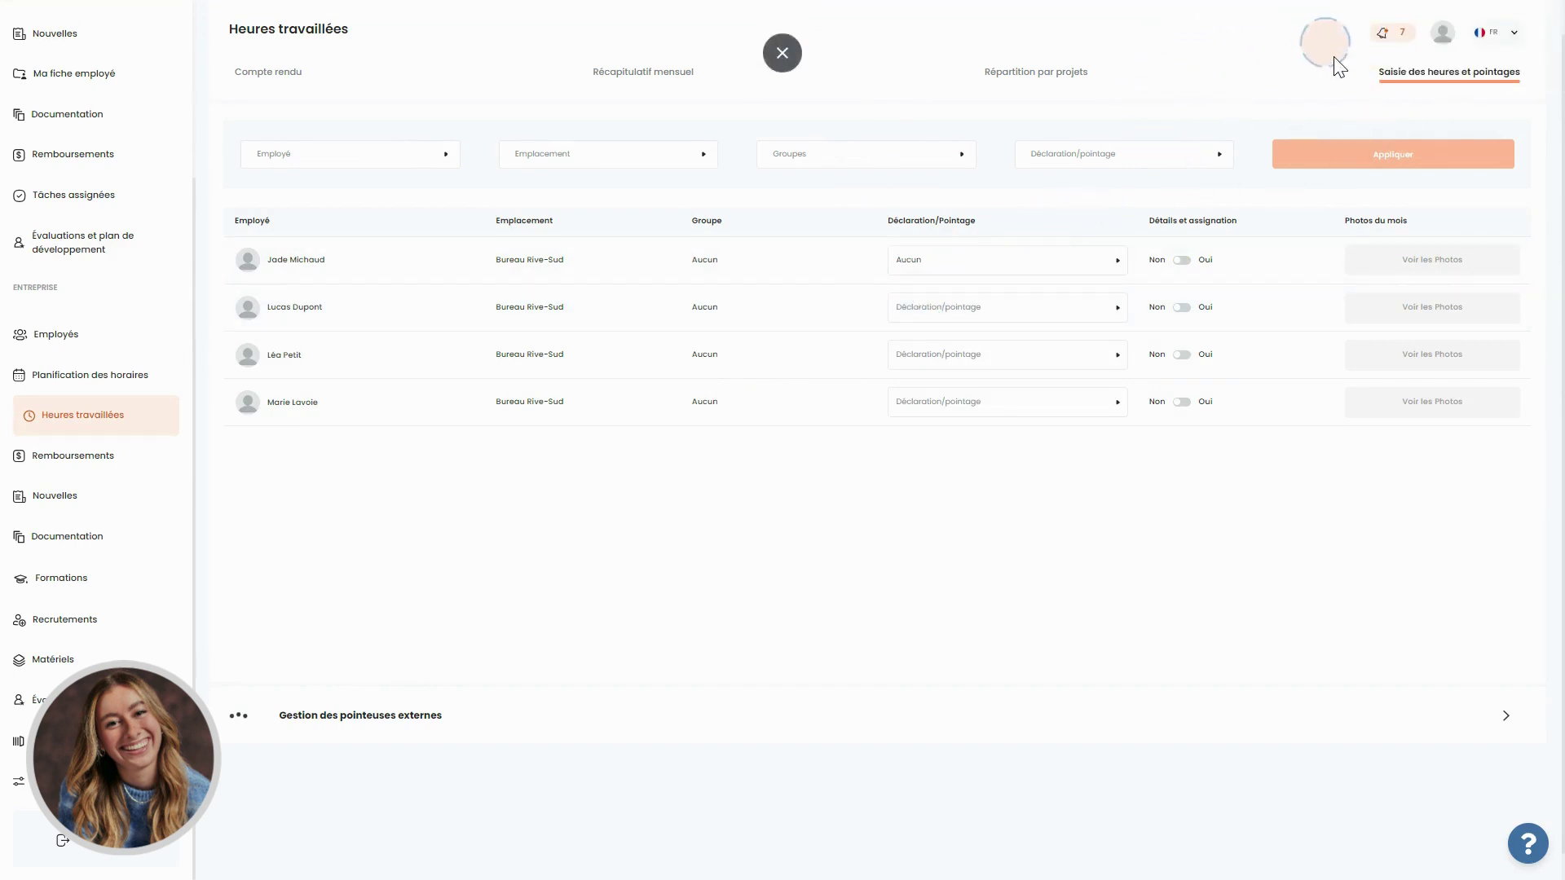